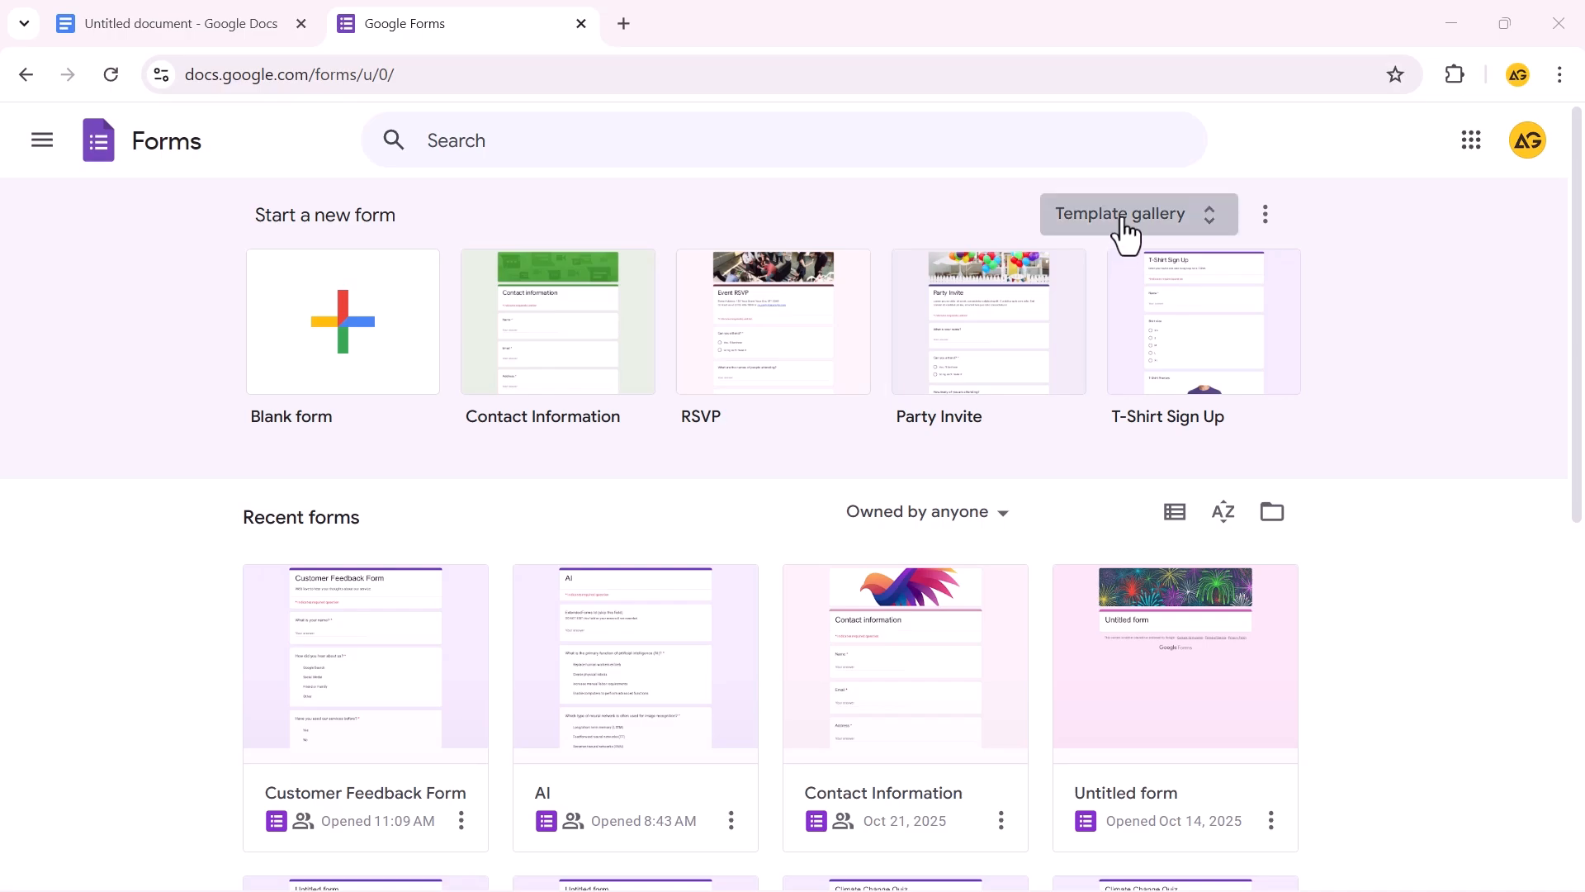
# Scroll down through the template gallery's categories
pyautogui.moveTo(1553, 297); pyautogui.dragTo(1557, 198)
# Start a blank form titled 'LA Content Creator Meetup', copied from the Docs draft
pyautogui.click(343, 338)
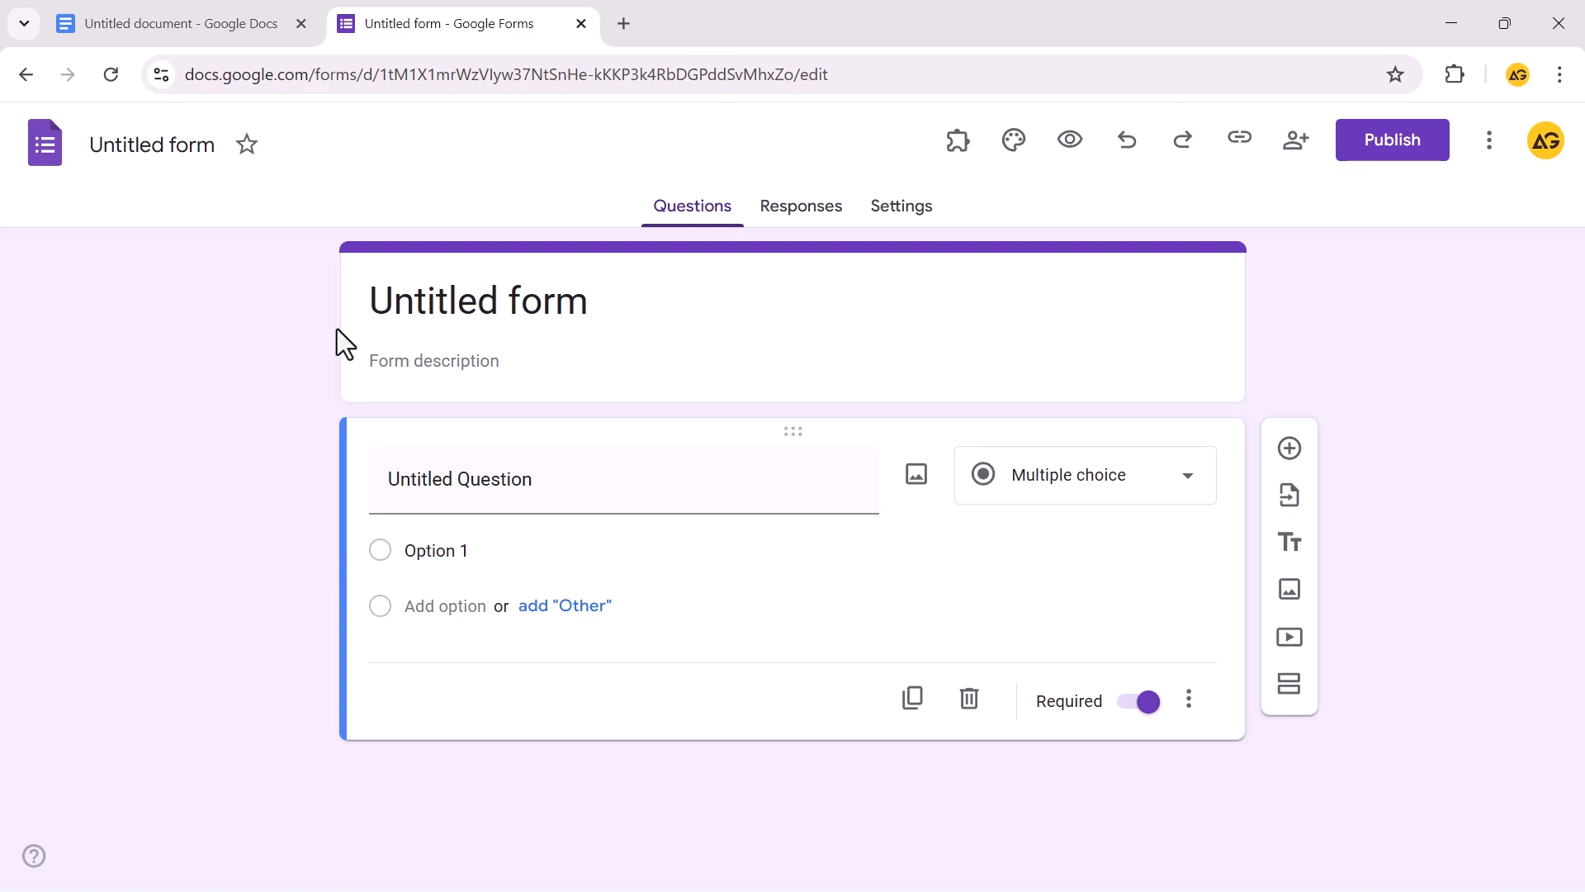
pyautogui.click(206, 15)
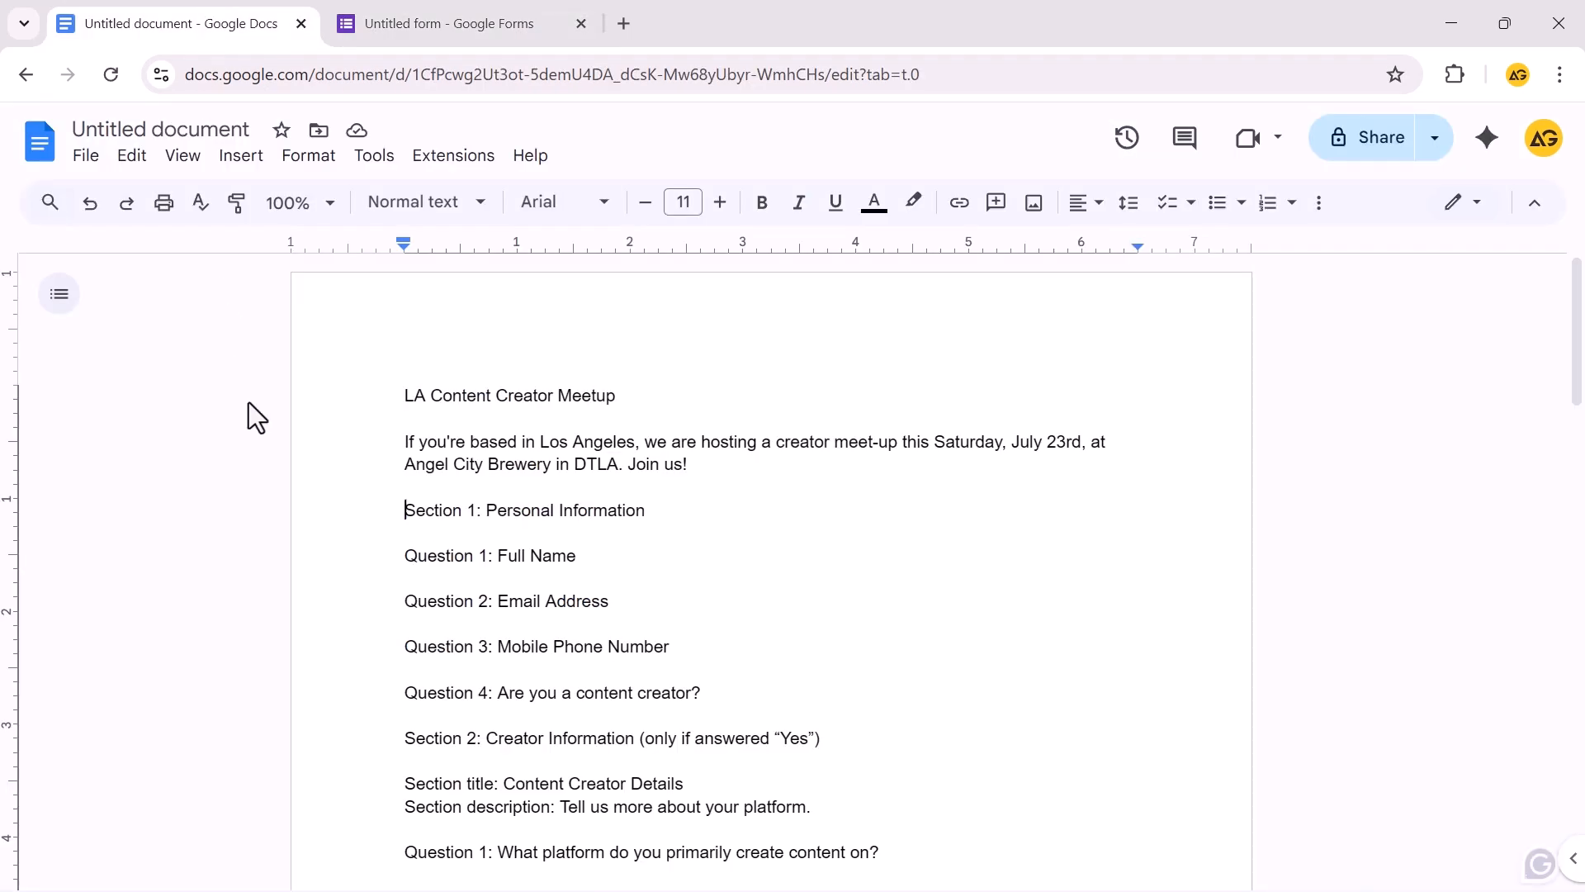
pyautogui.moveTo(629, 397); pyautogui.dragTo(388, 380)
pyautogui.hotkey('ctrl', 'c')
pyautogui.click(446, 23)
pyautogui.click(531, 301)
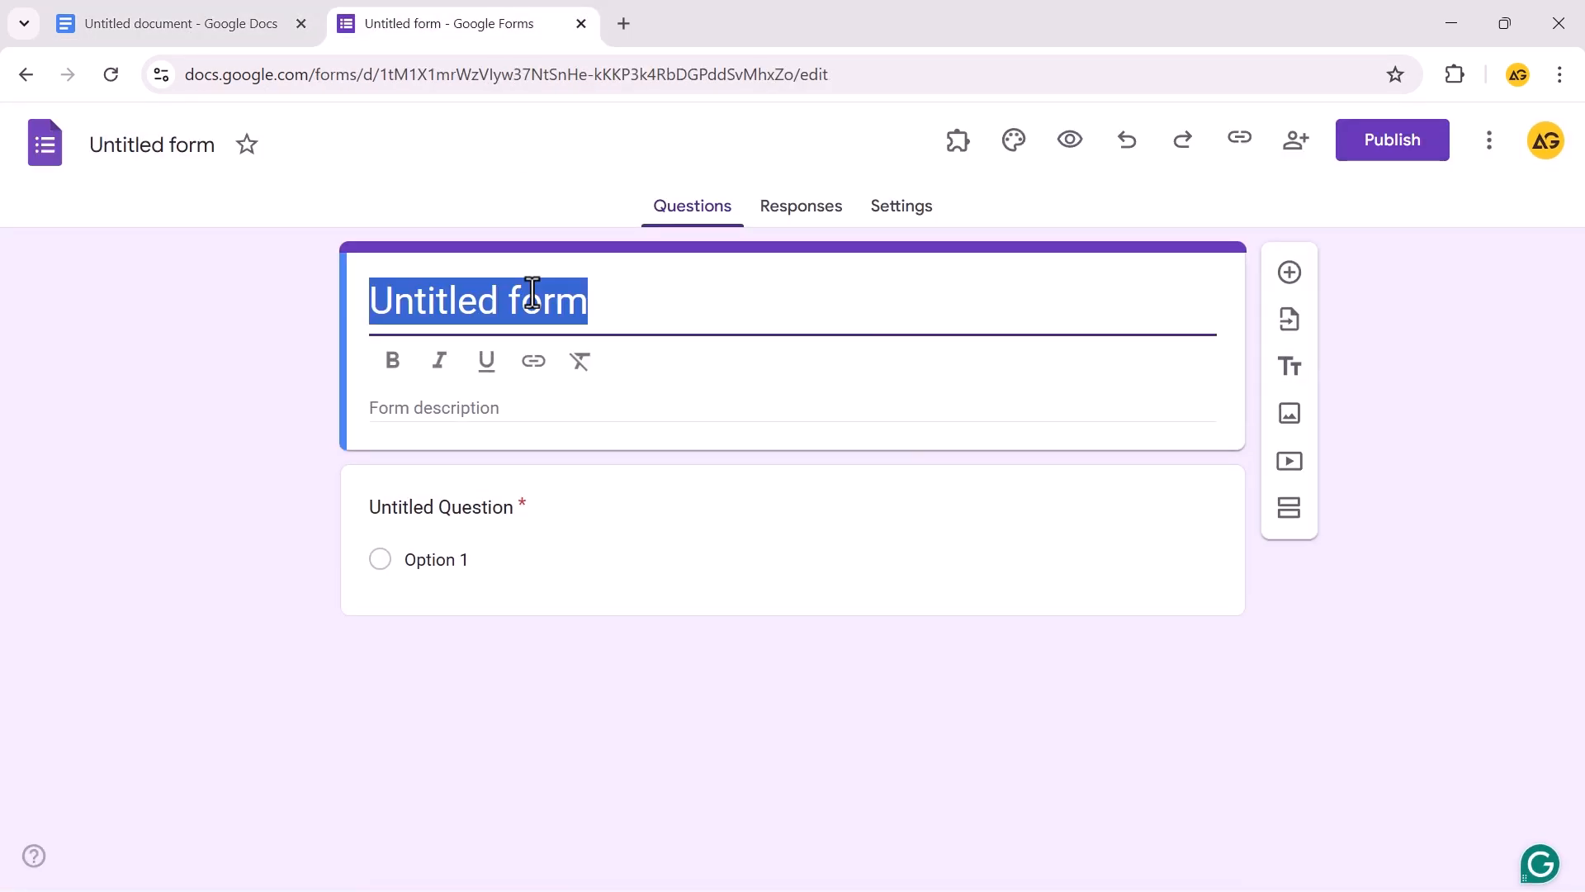
pyautogui.hotkey('ctrl', 'v')
# Paste the draft's Angel City Brewery meetup intro paragraph as the form description
pyautogui.click(432, 411)
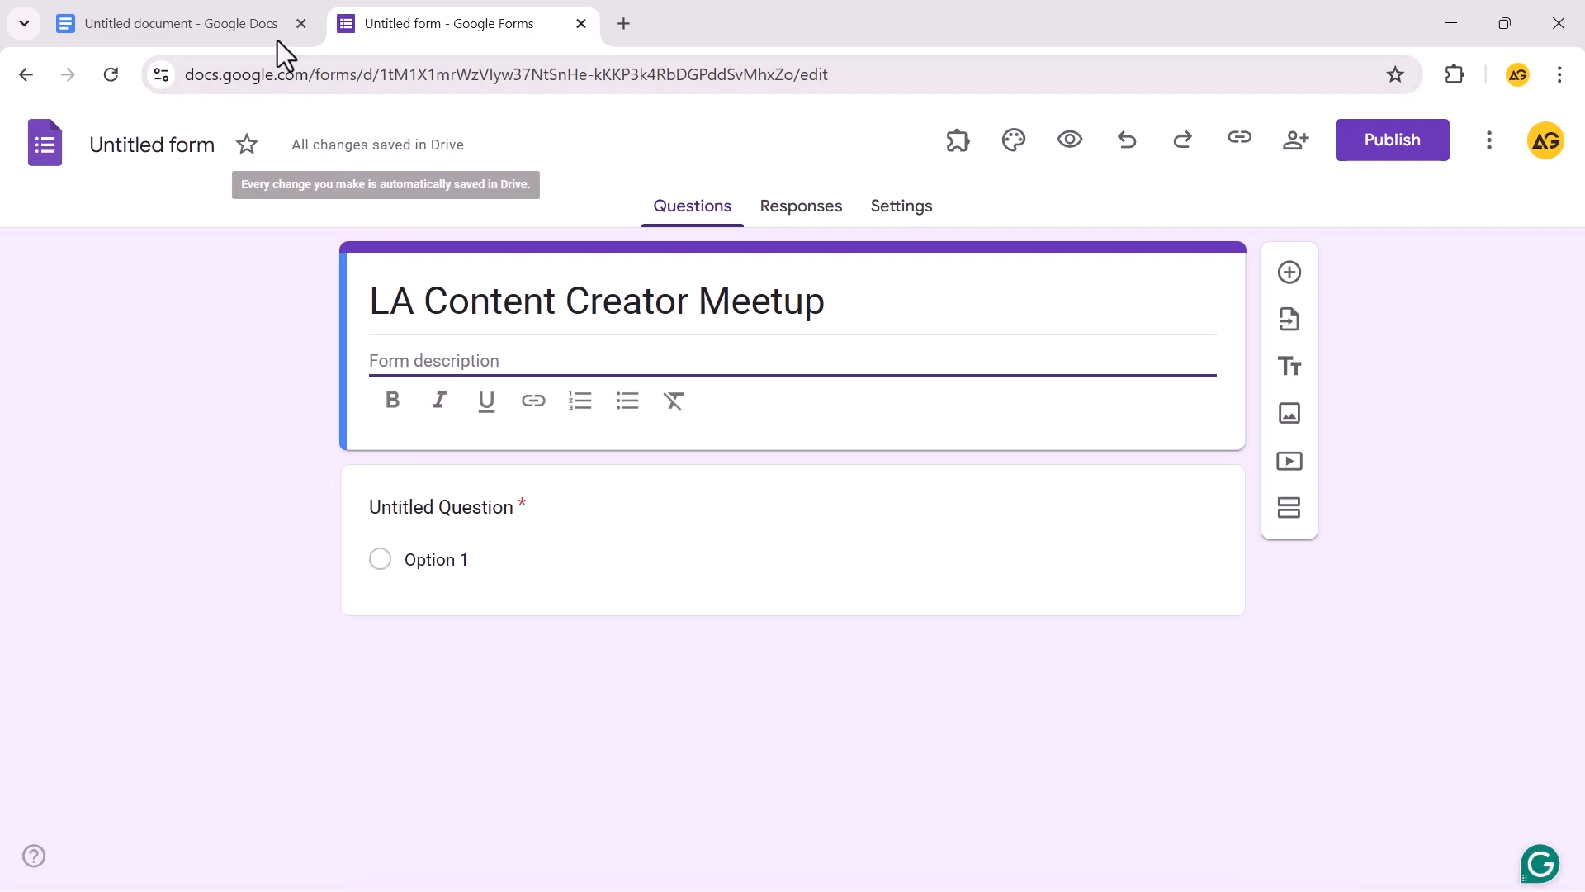
pyautogui.click(272, 29)
pyautogui.moveTo(736, 465); pyautogui.dragTo(396, 437)
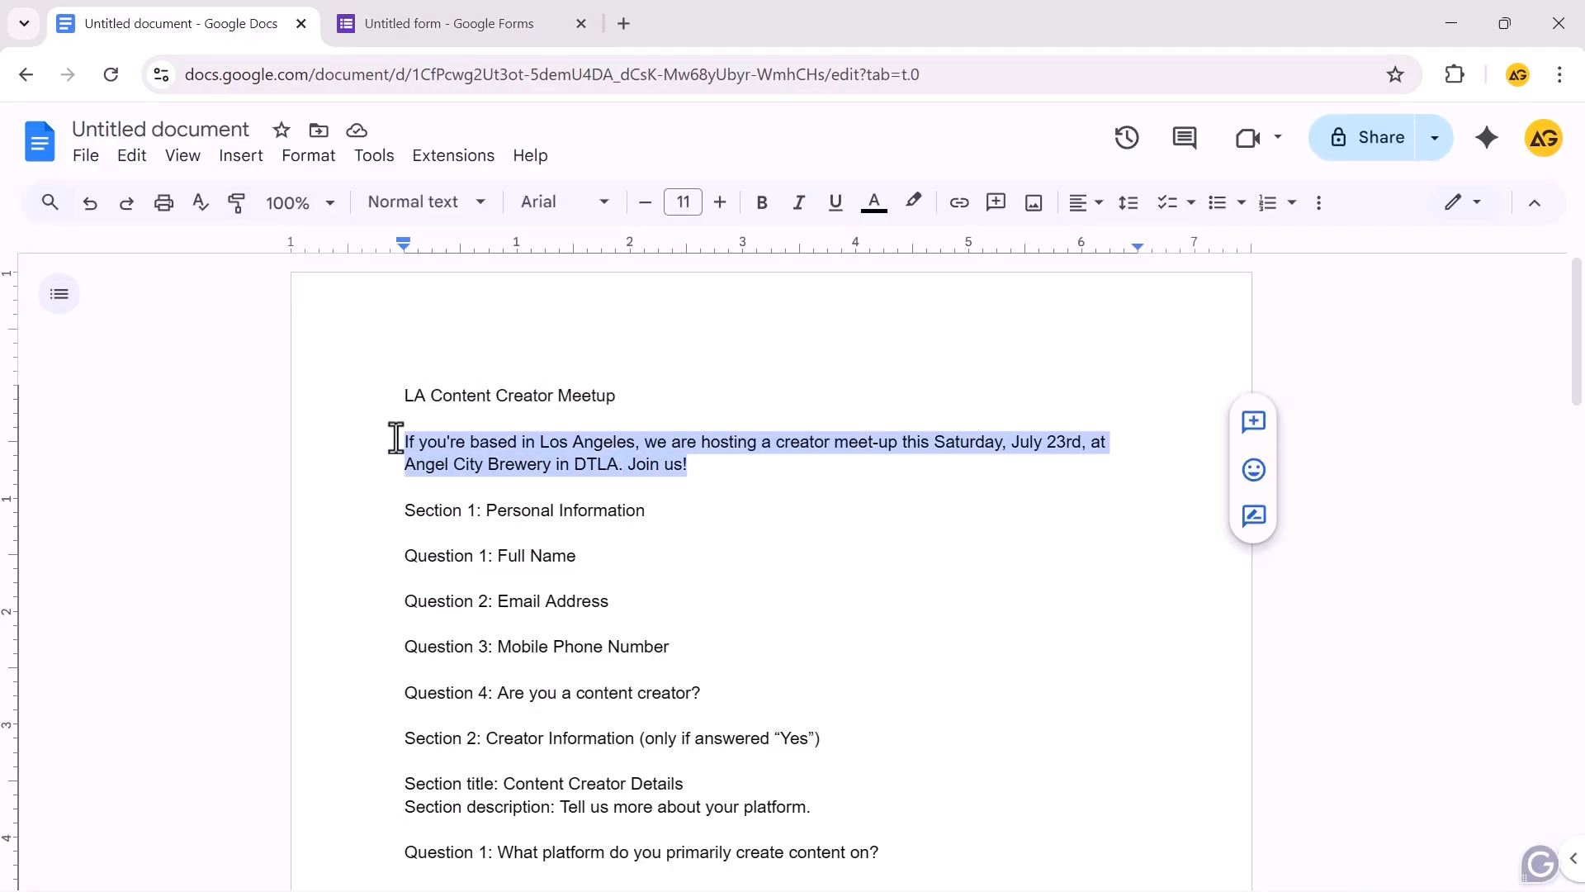
pyautogui.click(424, 20)
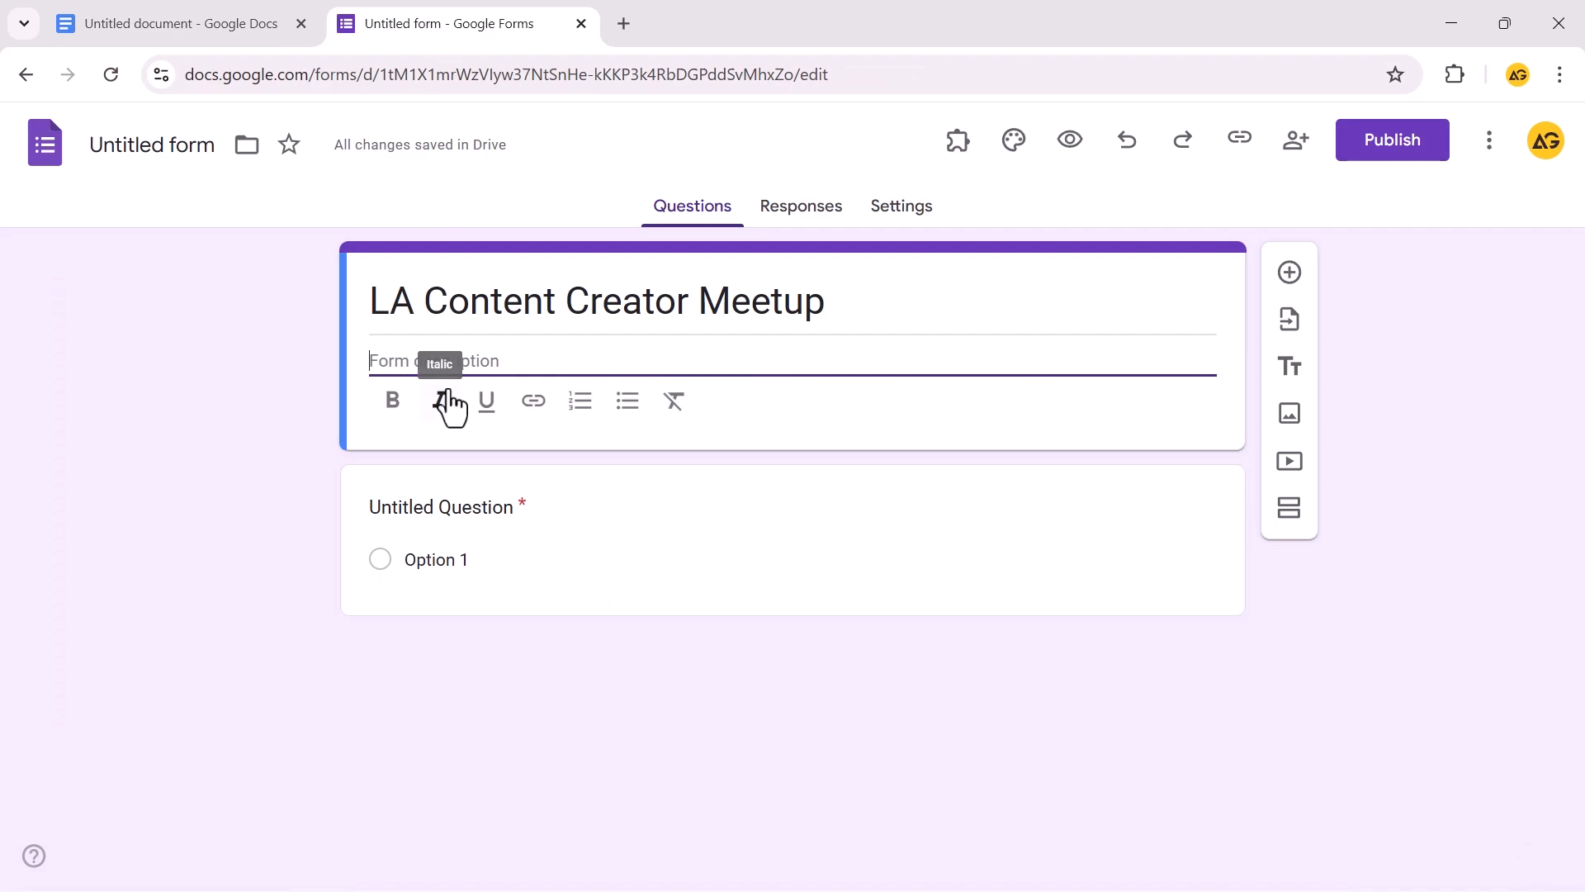
pyautogui.hotkey('ctrl', 'v')
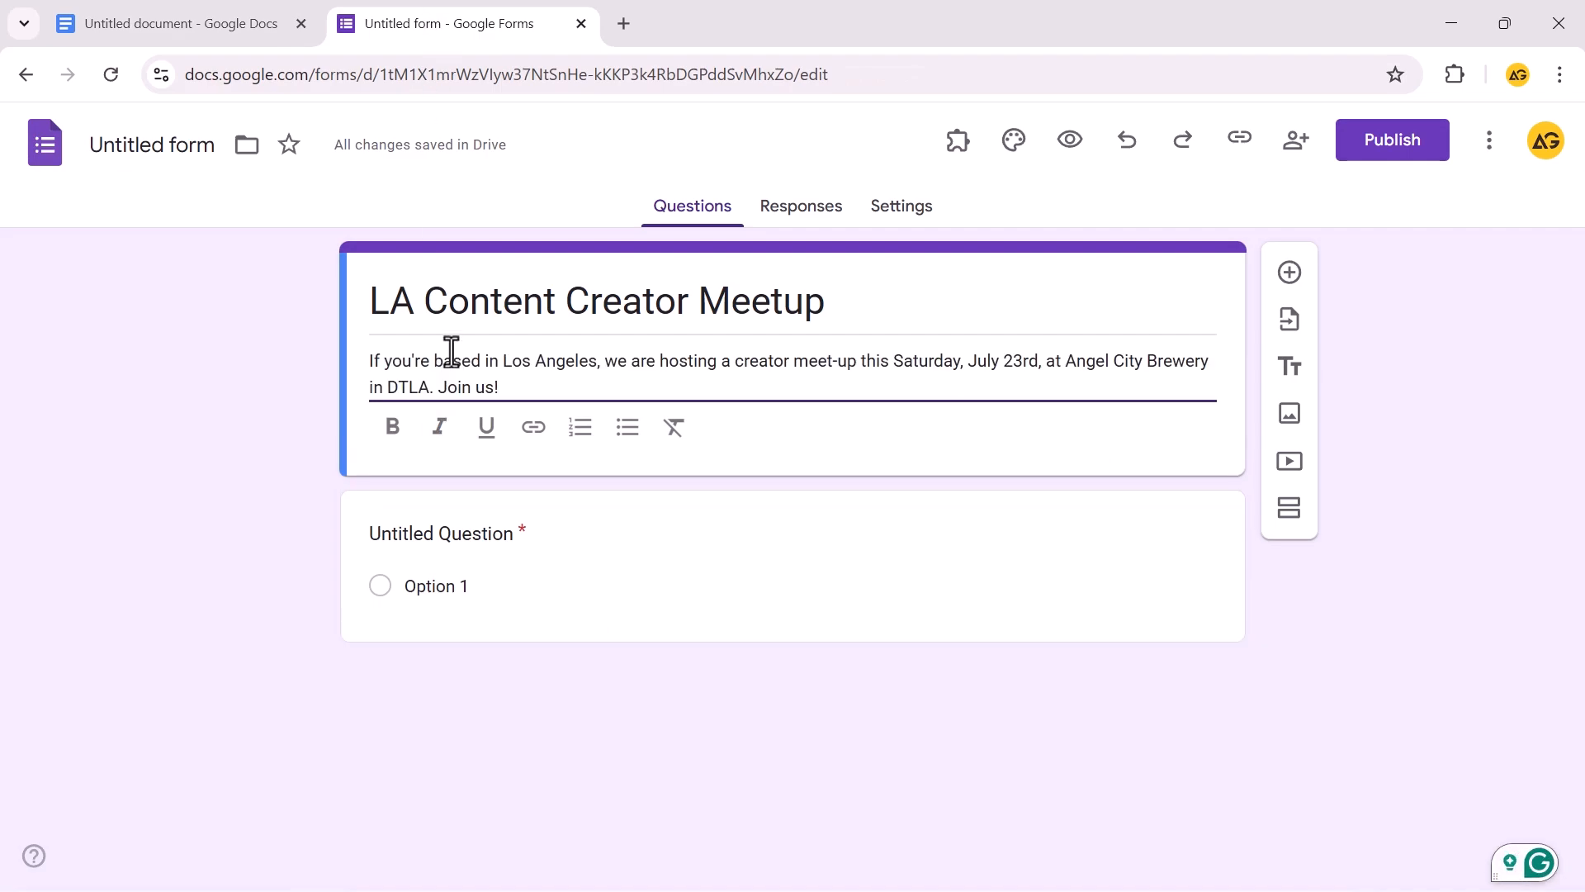
pyautogui.click(259, 494)
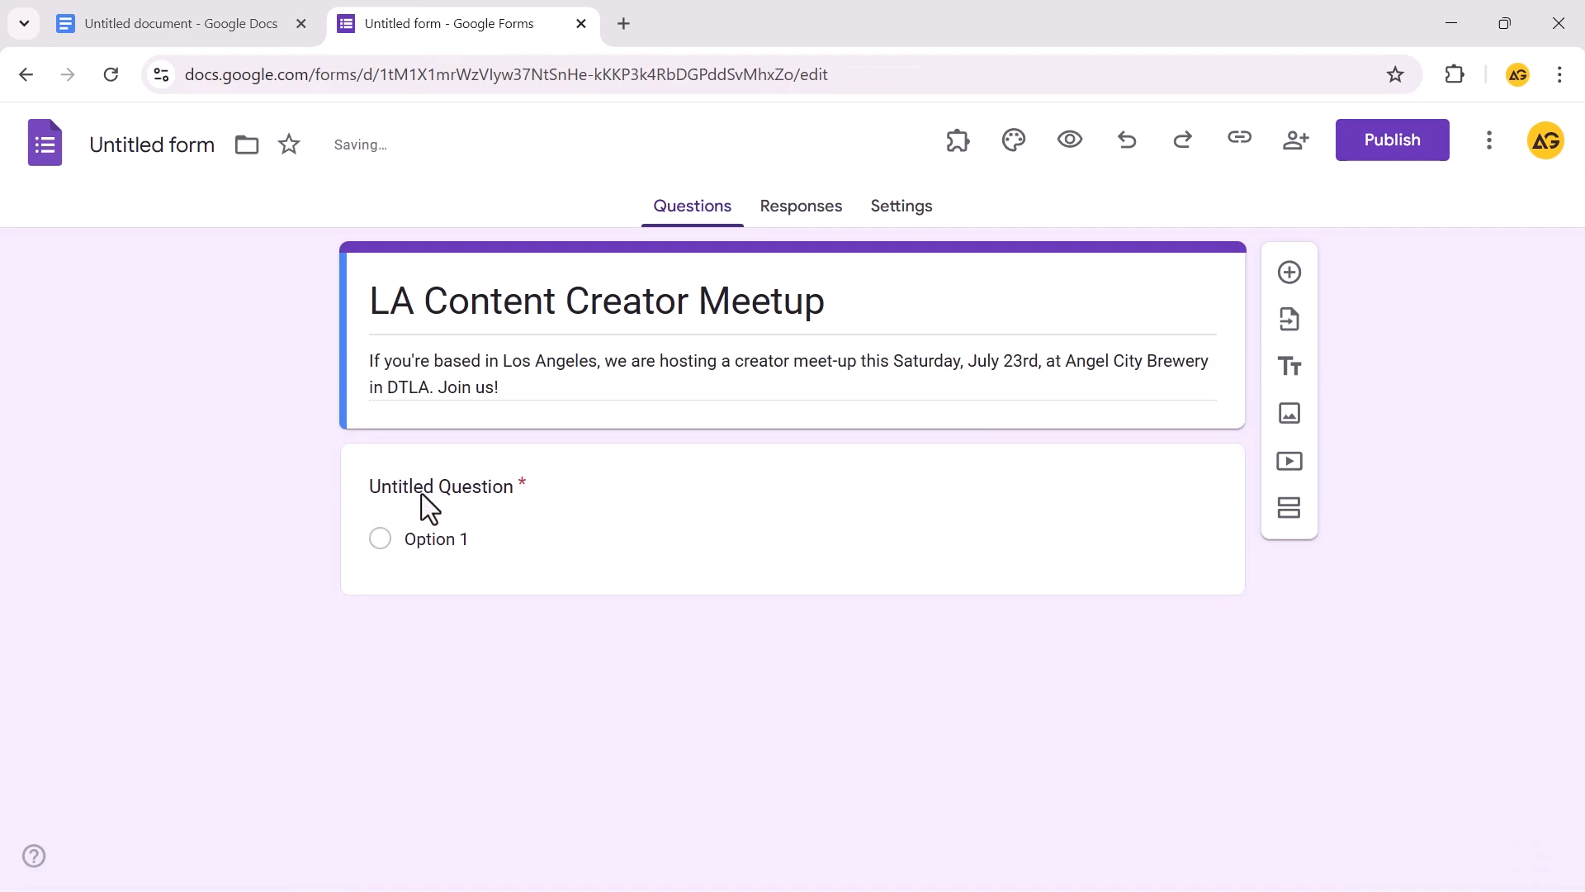
pyautogui.click(411, 495)
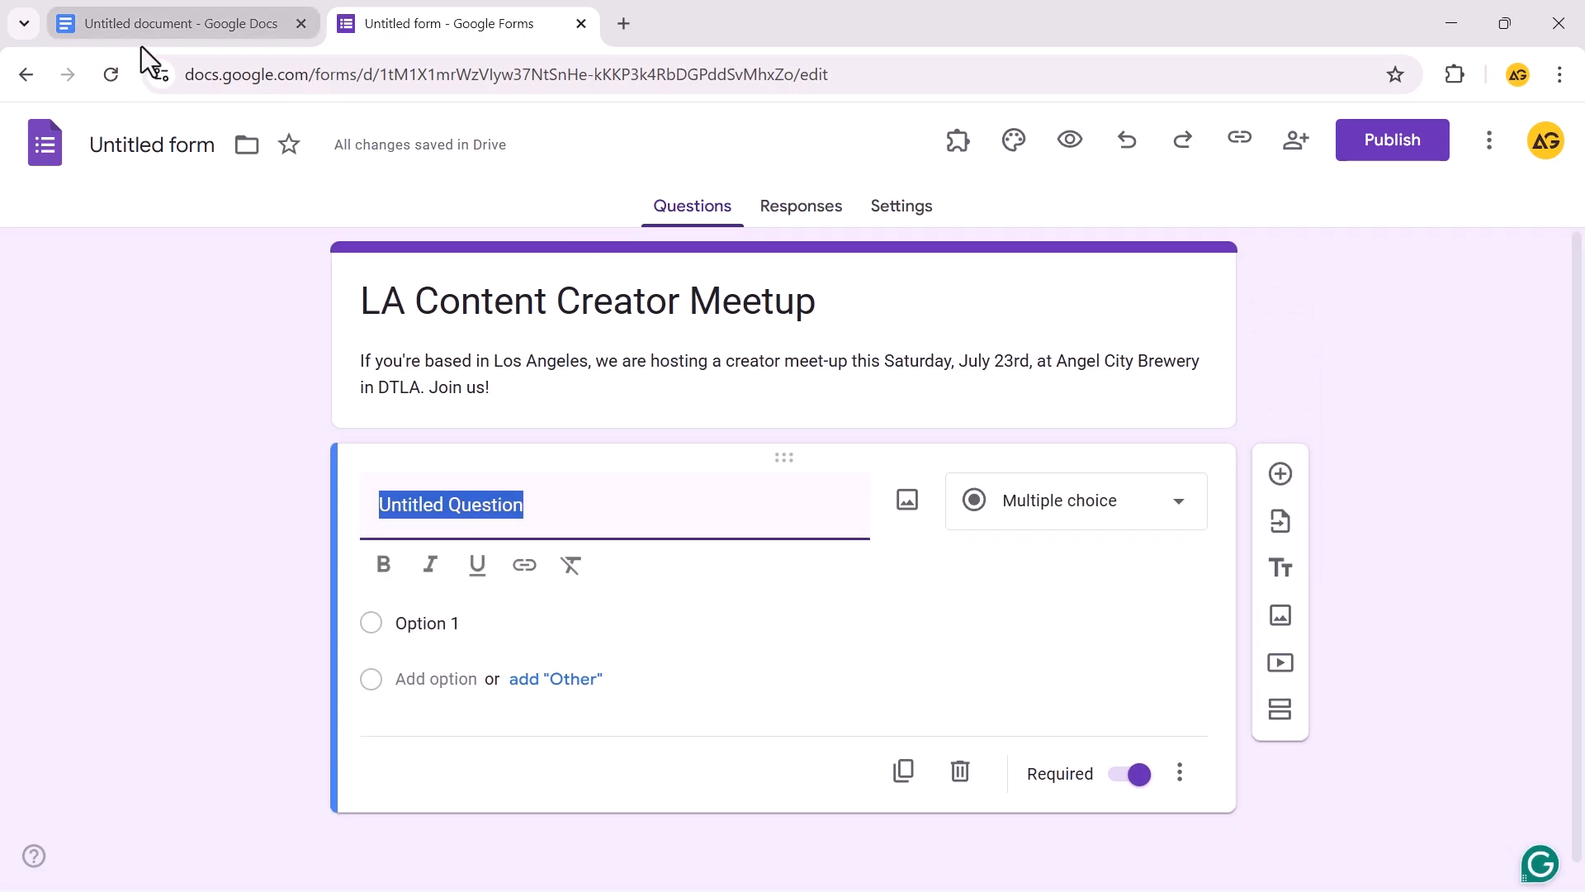
# Title the first question 'Full Name', copied from the draft
pyautogui.click(141, 33)
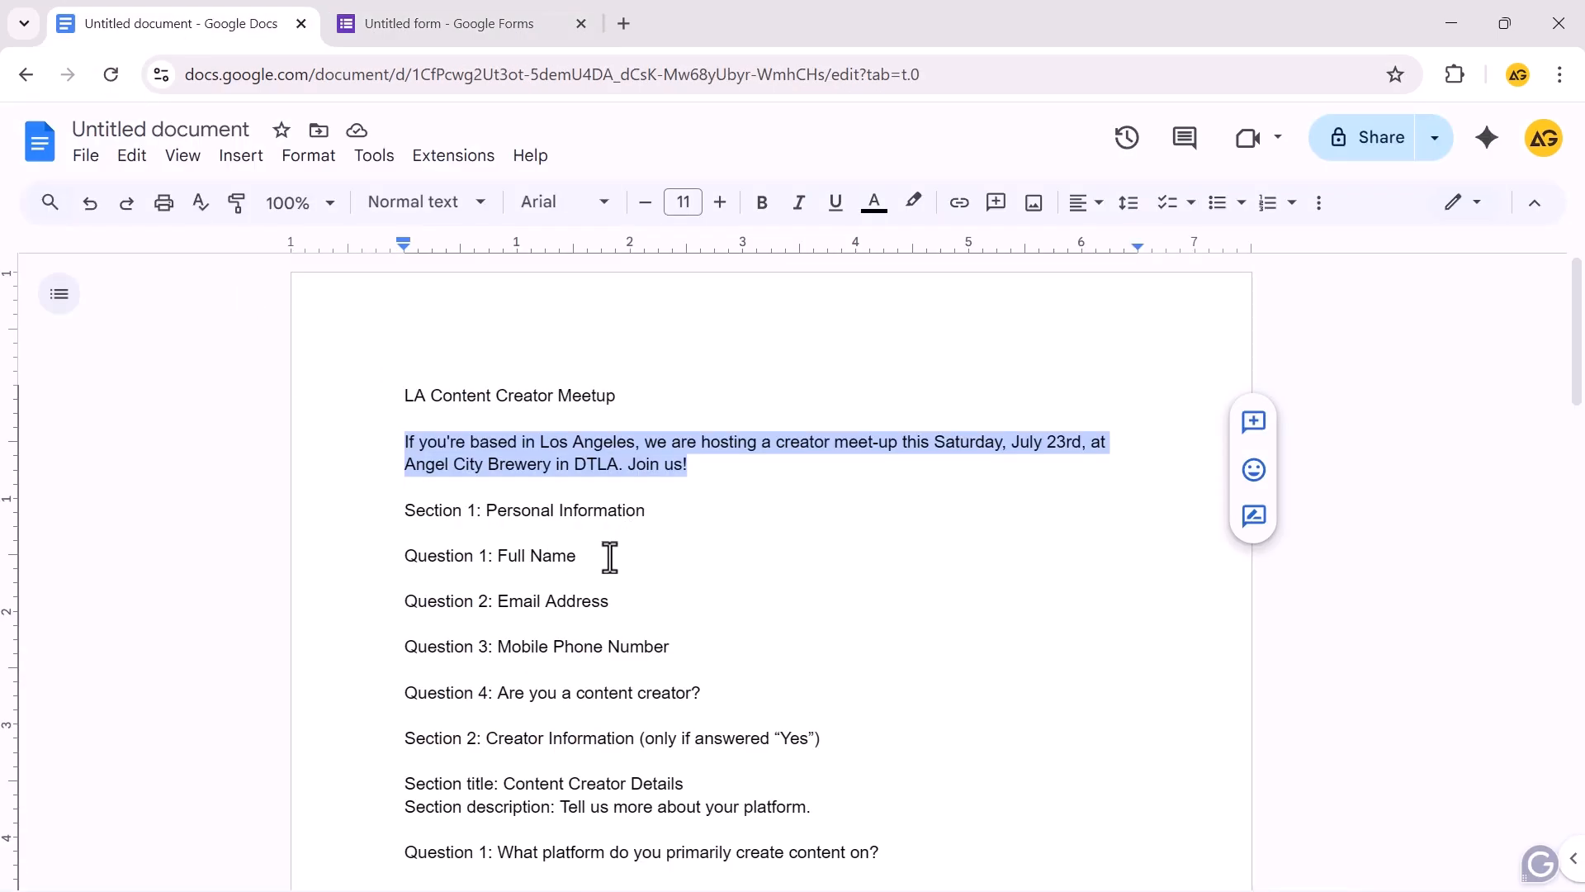
pyautogui.moveTo(609, 558); pyautogui.dragTo(497, 555)
pyautogui.hotkey('ctrl', 'c')
pyautogui.click(437, 23)
pyautogui.hotkey('ctrl', 'v')
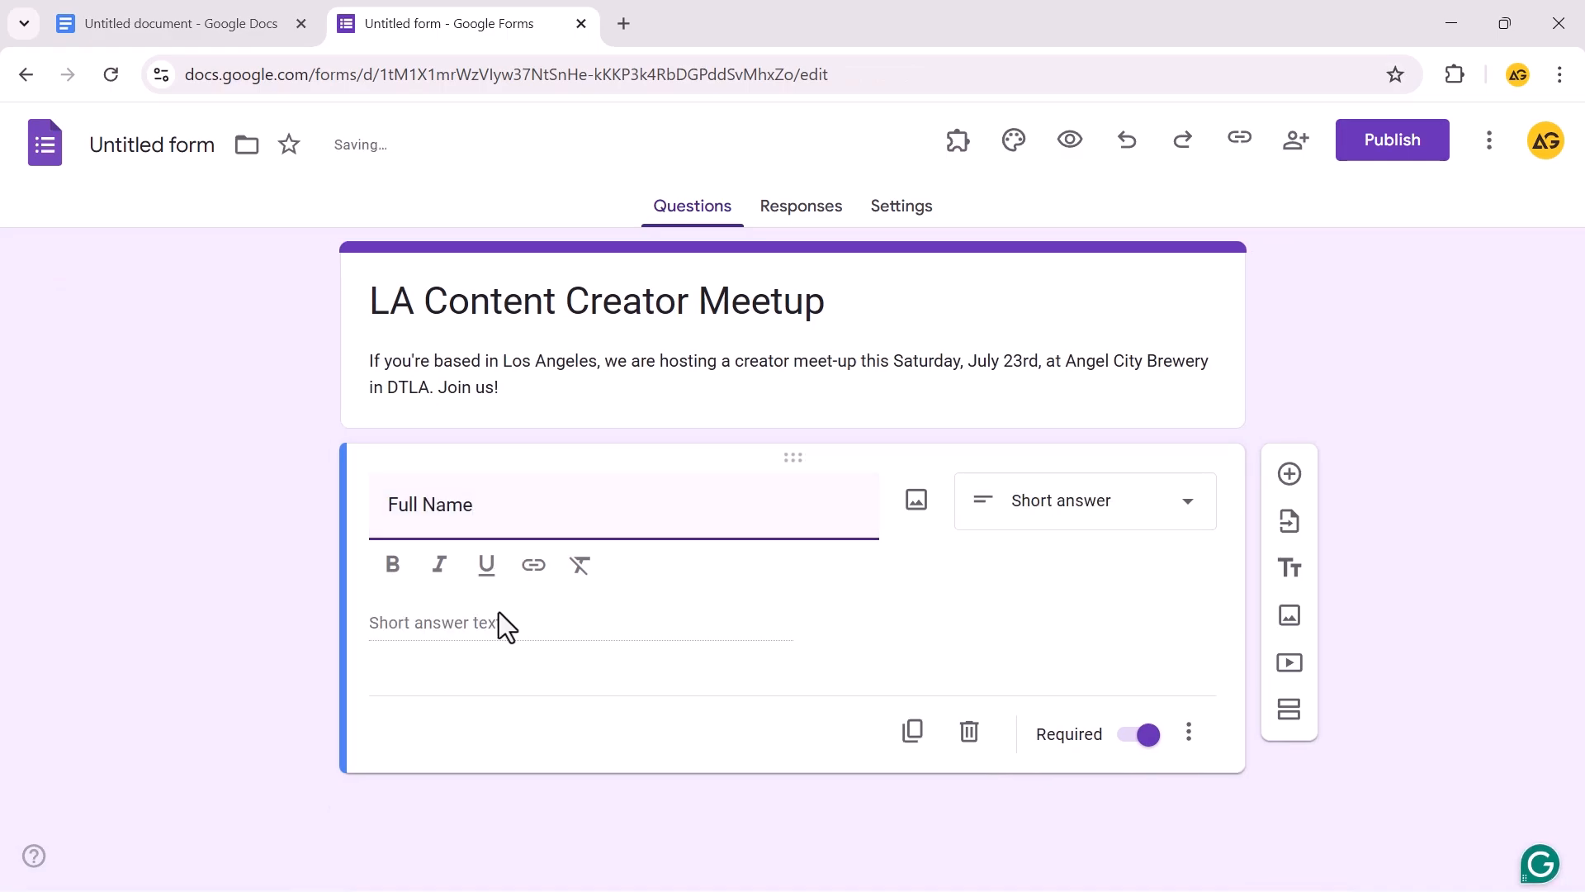
pyautogui.click(1191, 541)
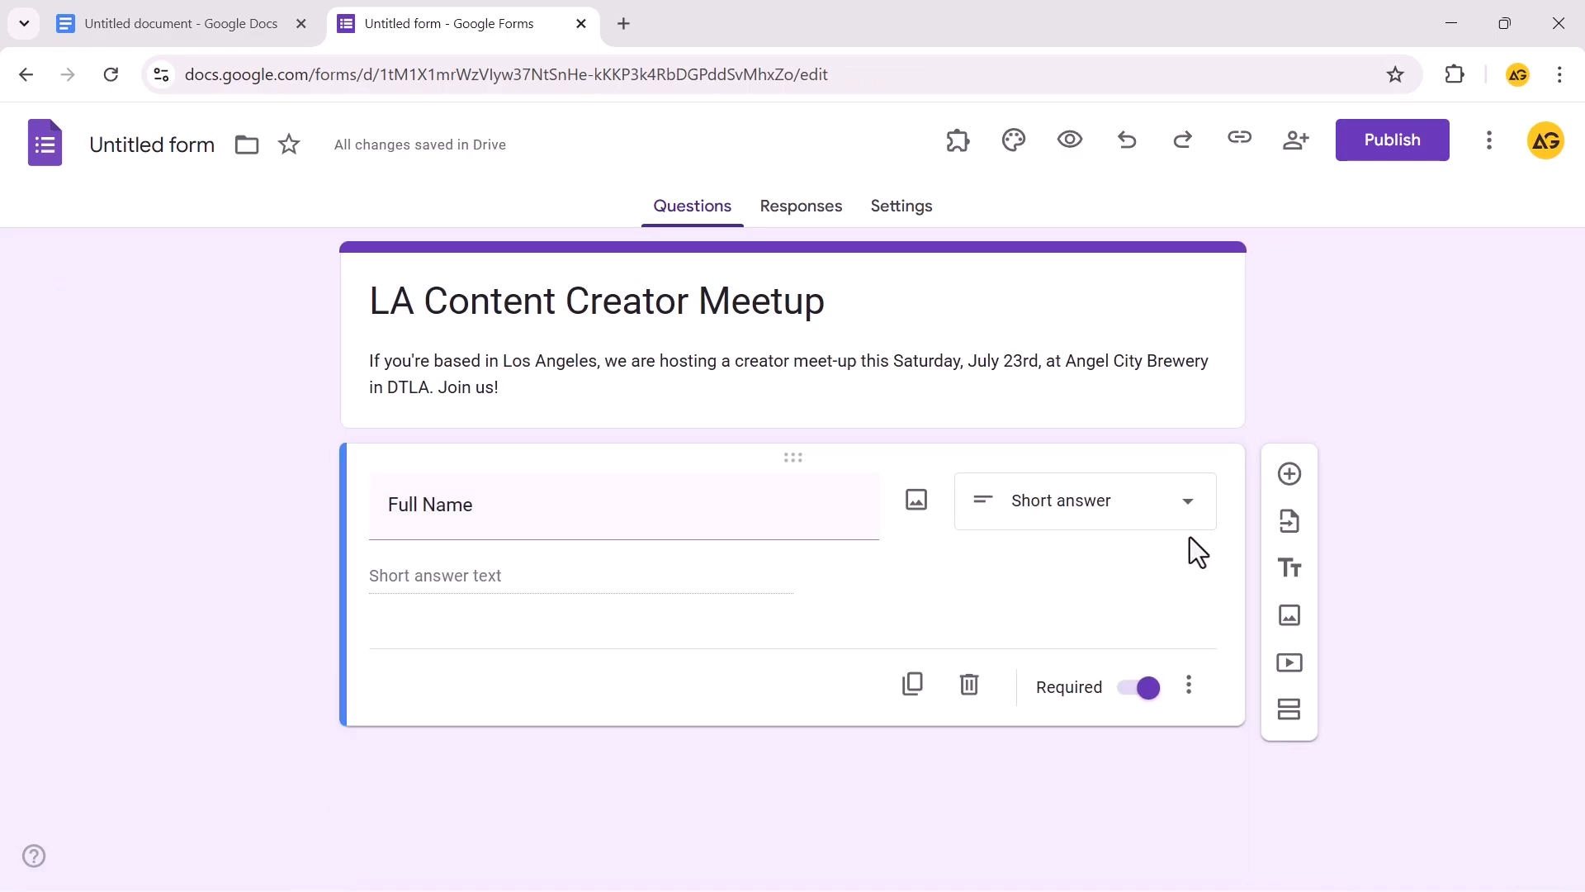
# Make Full Name a required Short answer question
pyautogui.click(1182, 516)
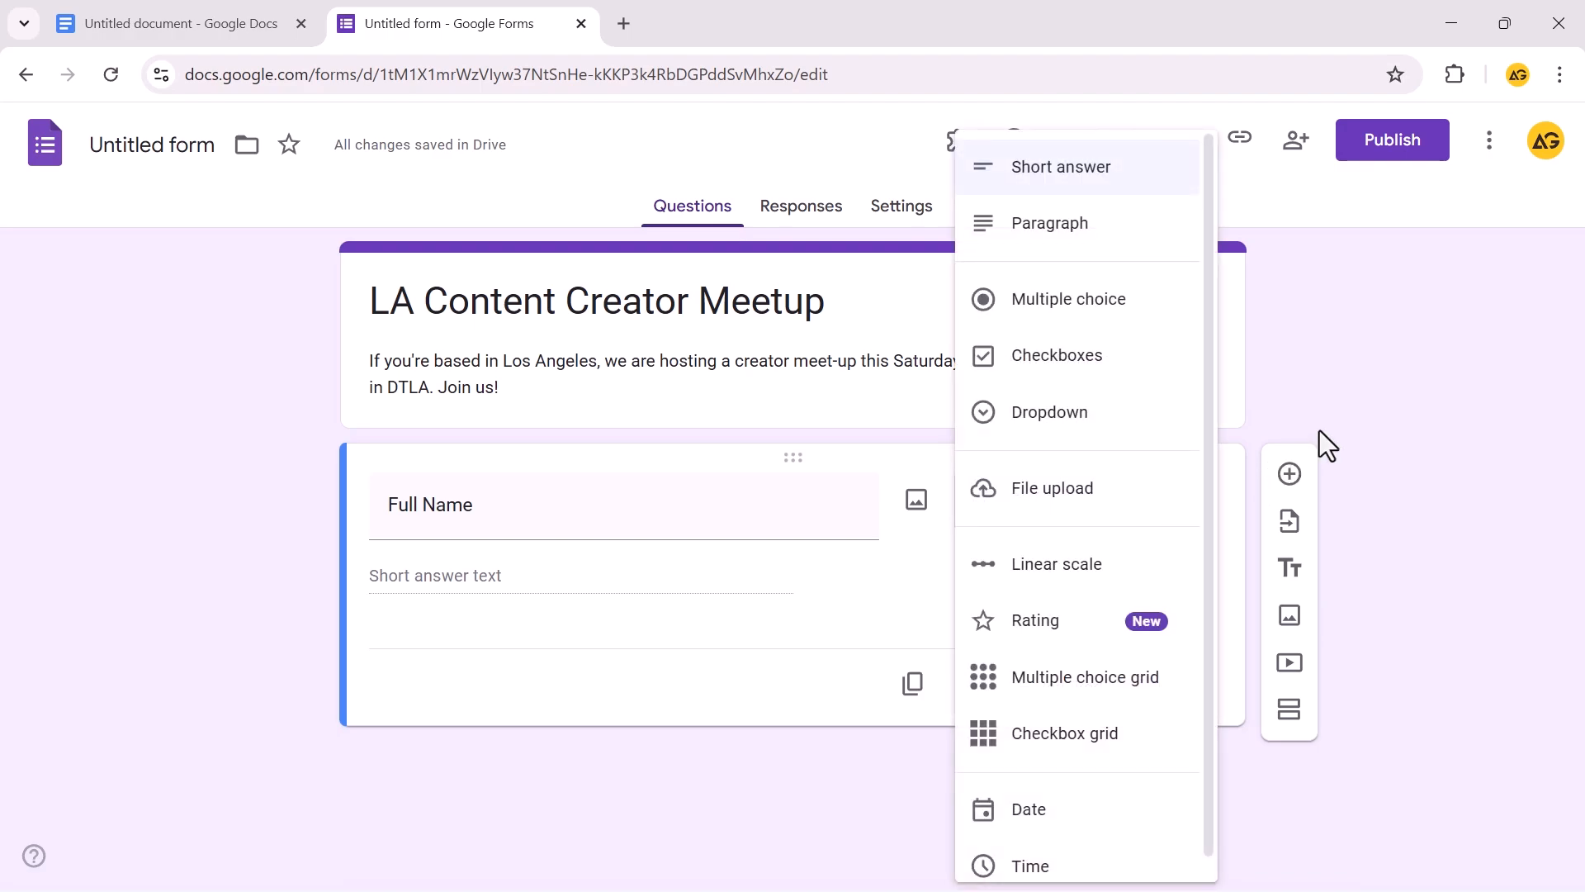
pyautogui.click(1355, 406)
pyautogui.click(916, 500)
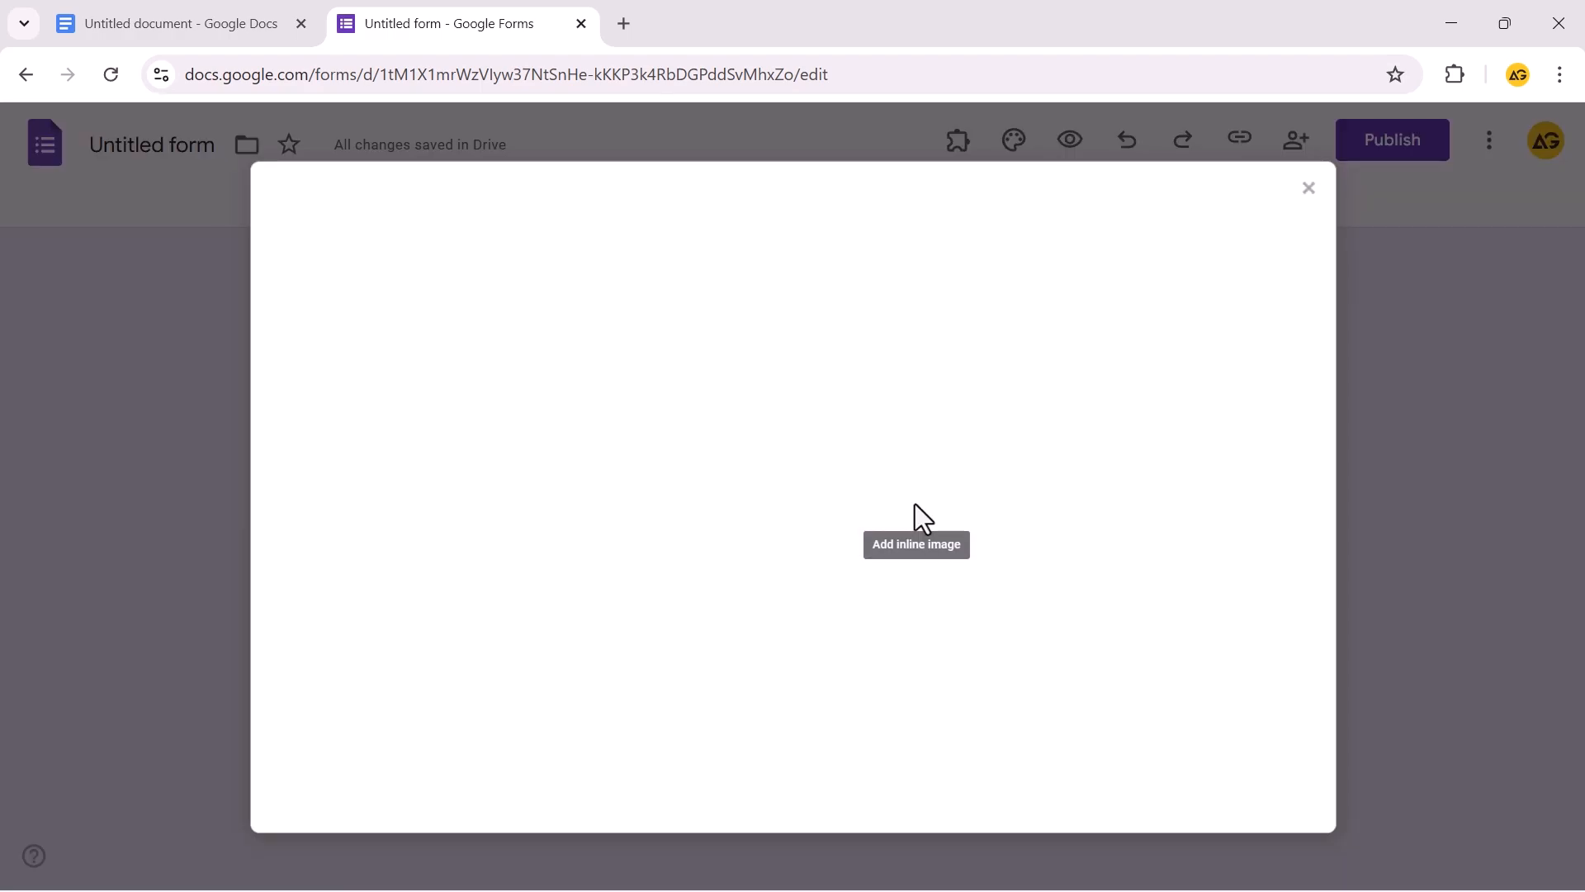
pyautogui.press('Escape')
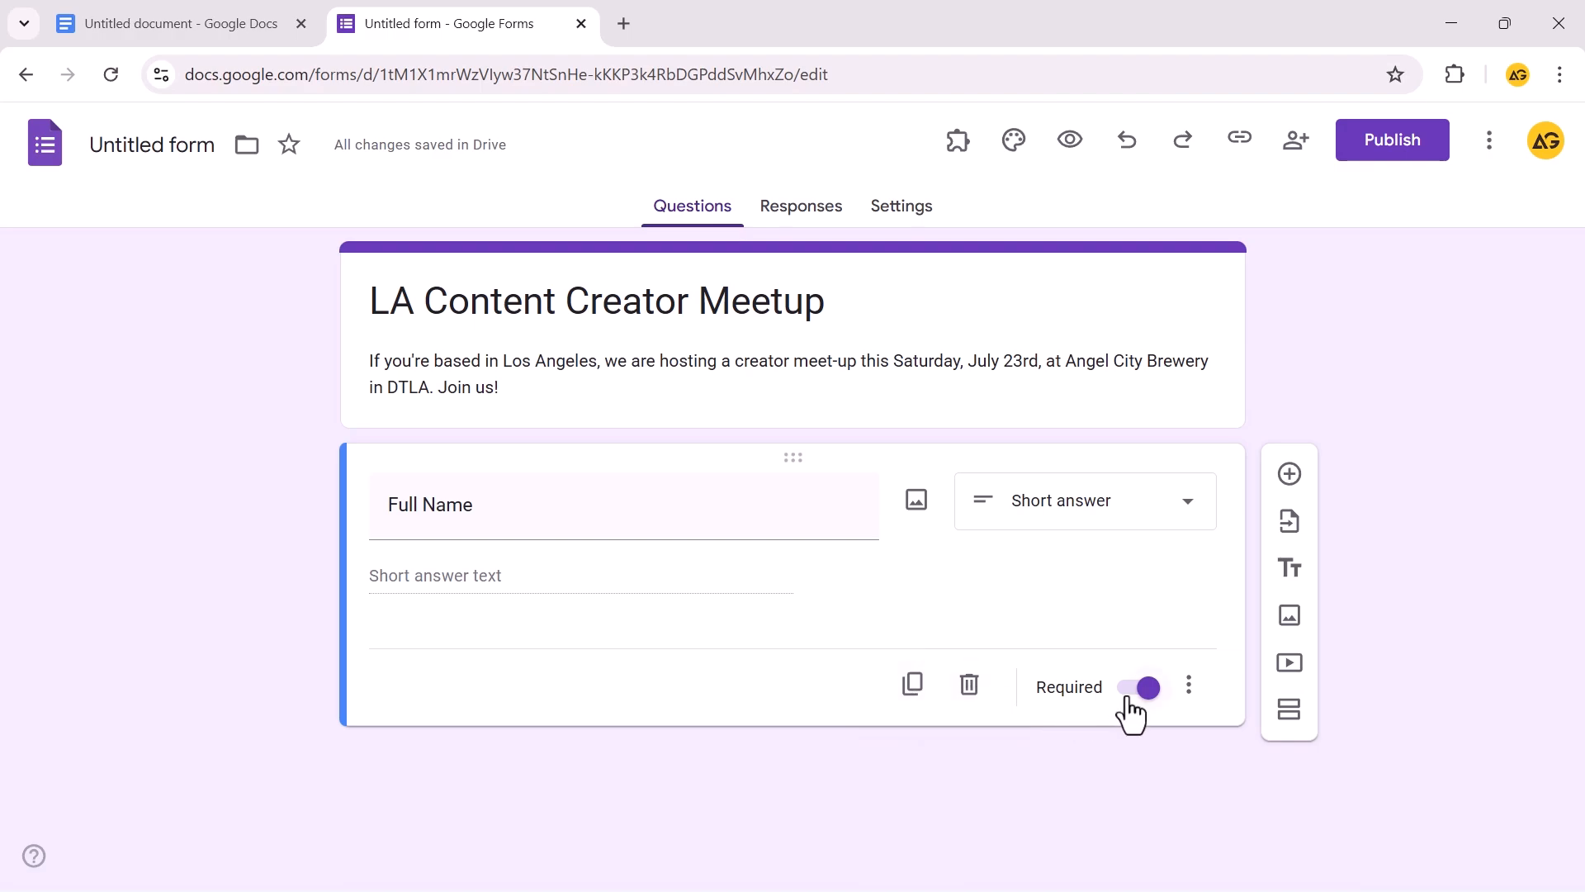
pyautogui.click(1188, 686)
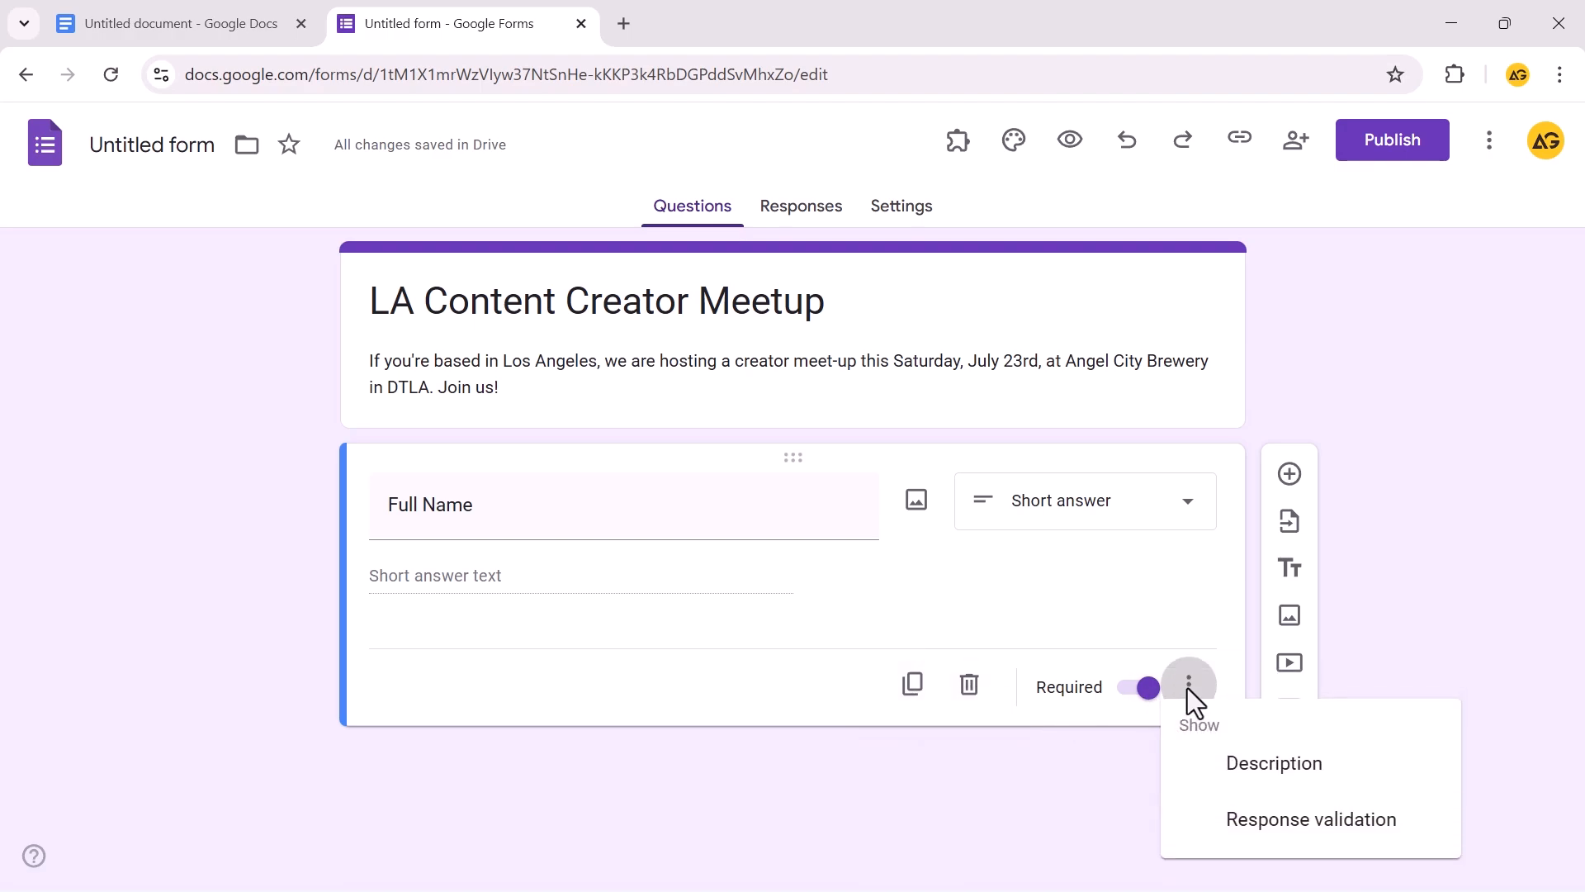
pyautogui.click(309, 701)
# Add a 'Mobile Phone Number' question and move it above Full Name
pyautogui.click(1293, 475)
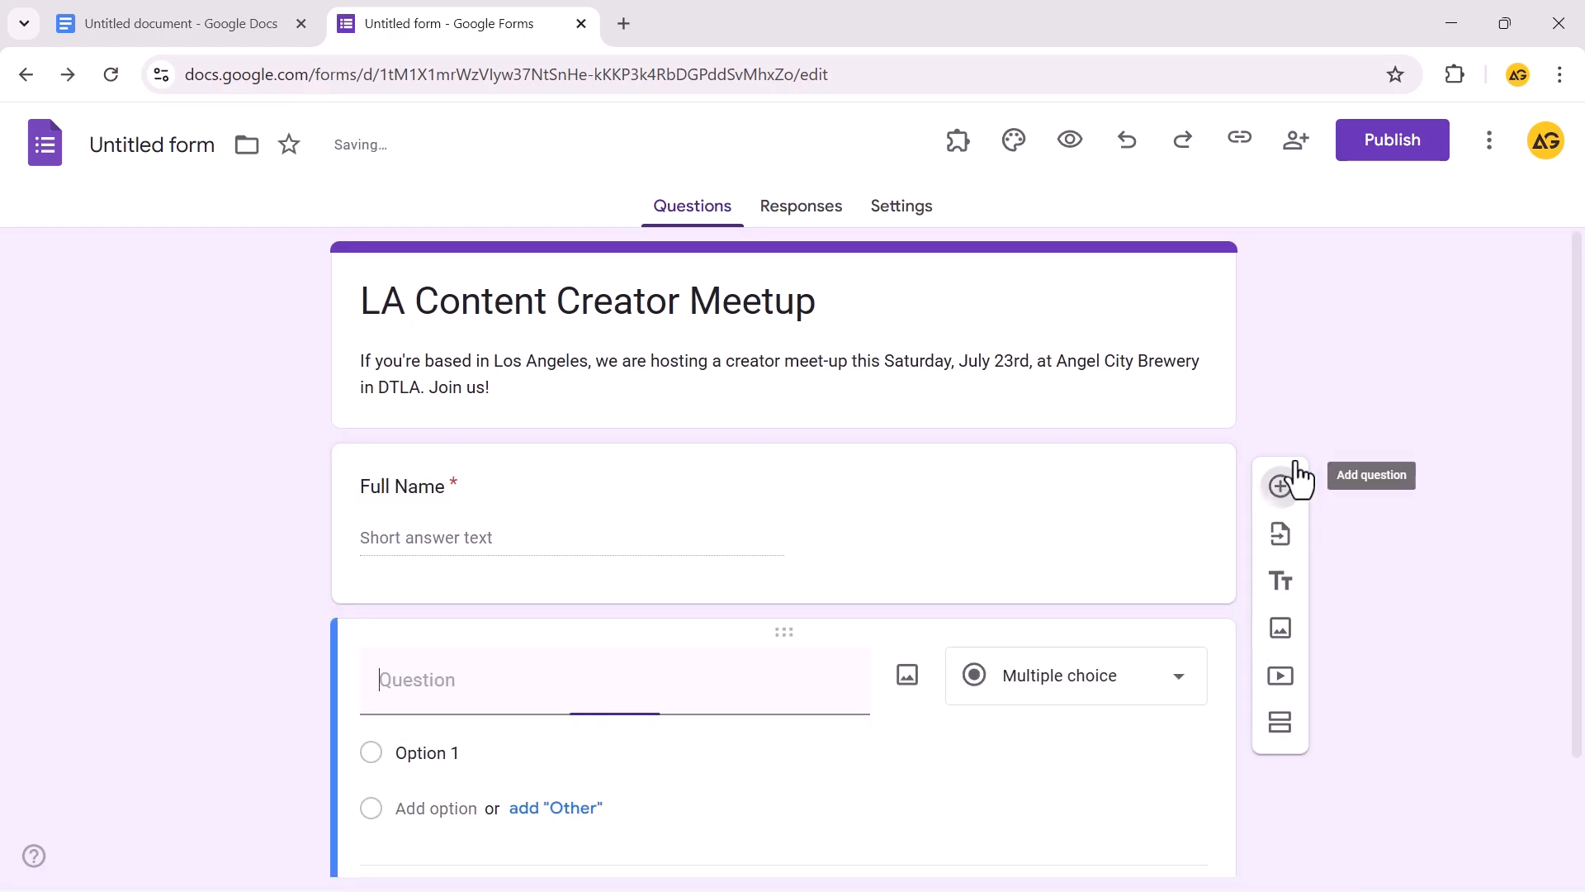
pyautogui.click(269, 33)
pyautogui.moveTo(669, 646); pyautogui.dragTo(497, 644)
pyautogui.hotkey('ctrl', 'c')
pyautogui.click(388, 18)
pyautogui.click(564, 591)
pyautogui.hotkey('ctrl', 'v')
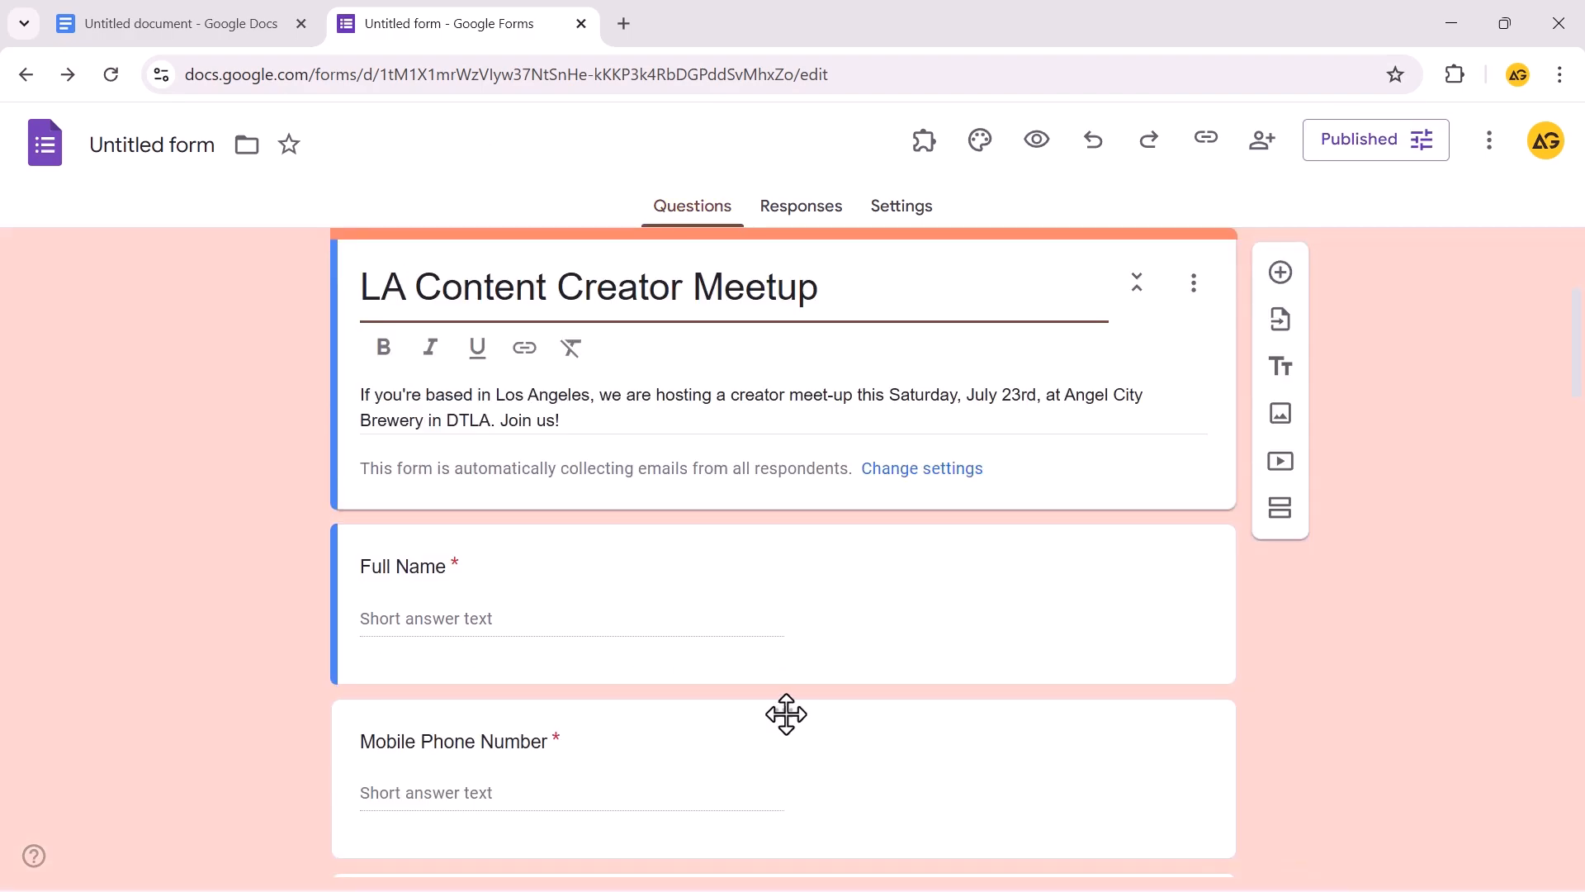
pyautogui.moveTo(786, 714); pyautogui.dragTo(779, 521)
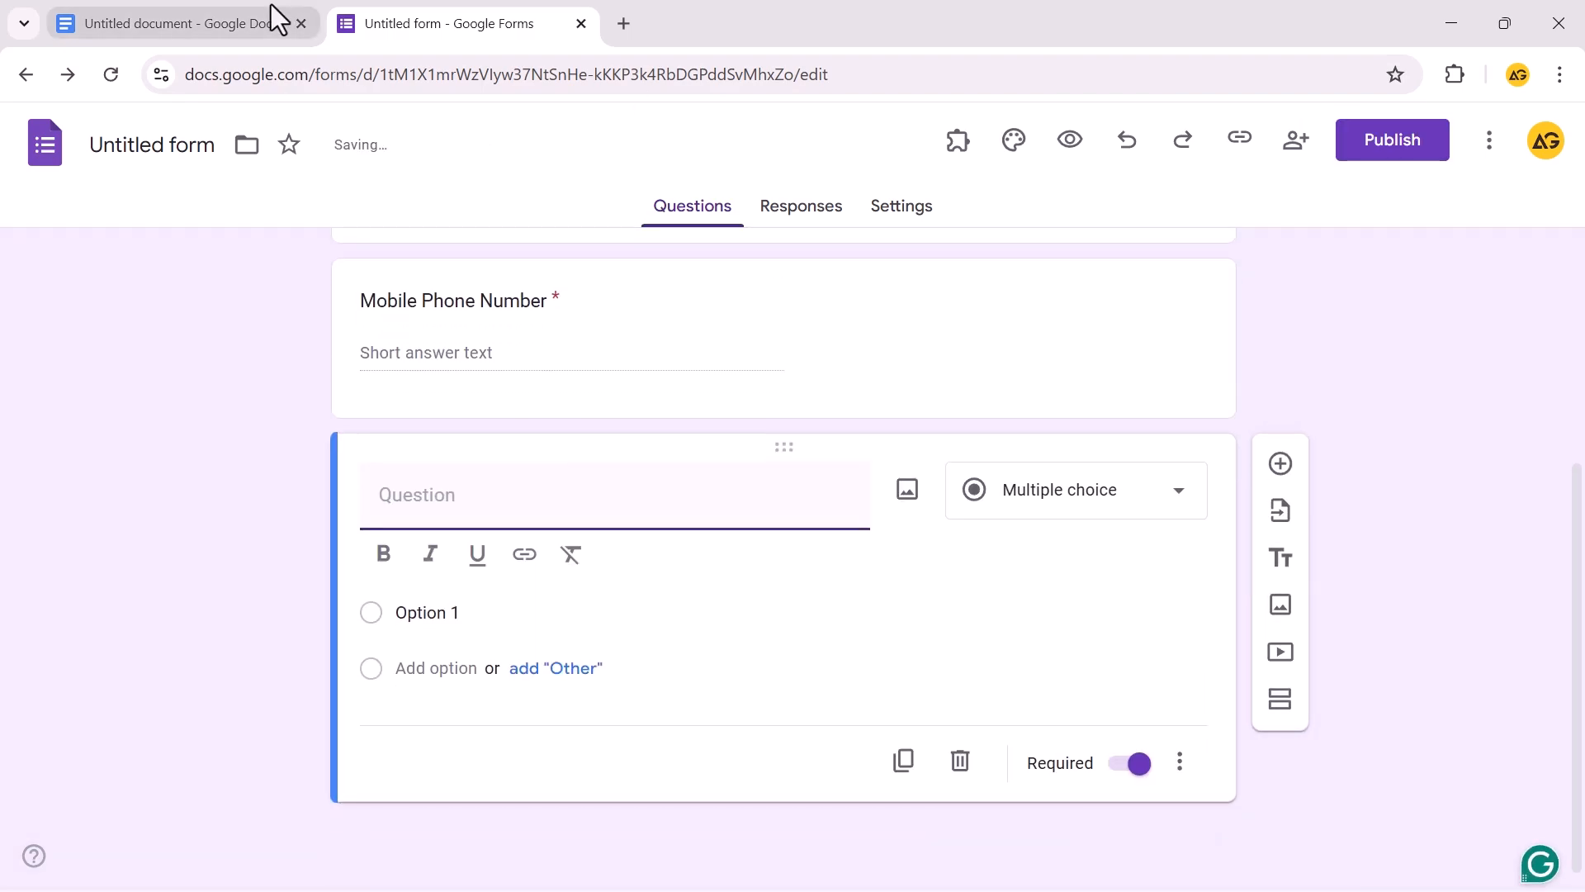
# Add the question 'Are you a content creator?' with Yes and No choices
pyautogui.click(276, 20)
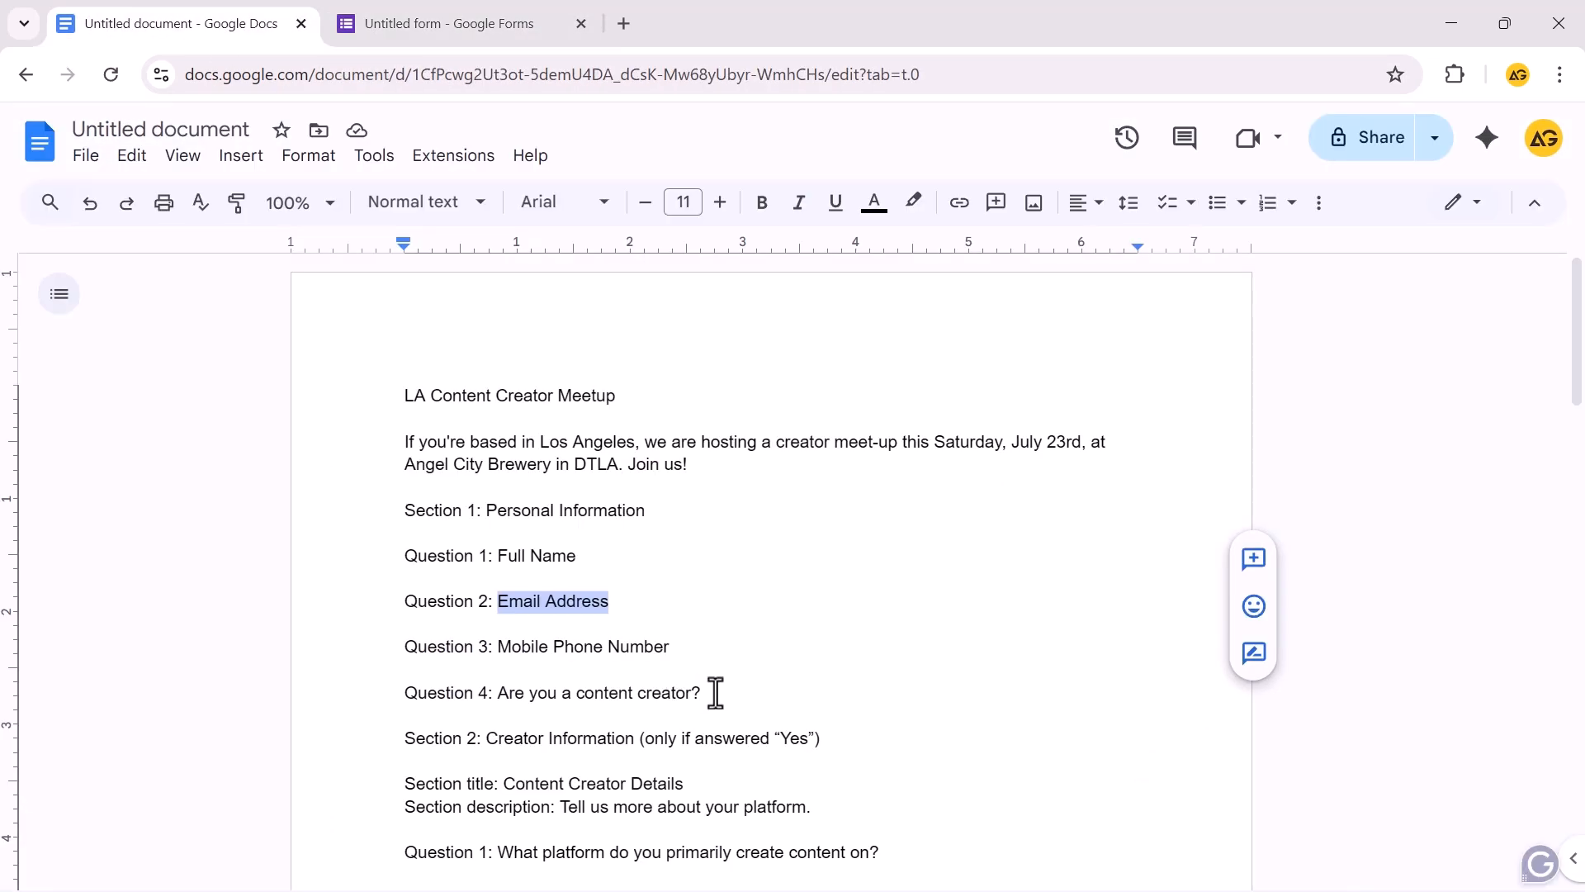
pyautogui.moveTo(715, 692); pyautogui.dragTo(495, 697)
pyautogui.hotkey('ctrl', 'c')
pyautogui.click(404, 25)
pyautogui.hotkey('ctrl', 'v')
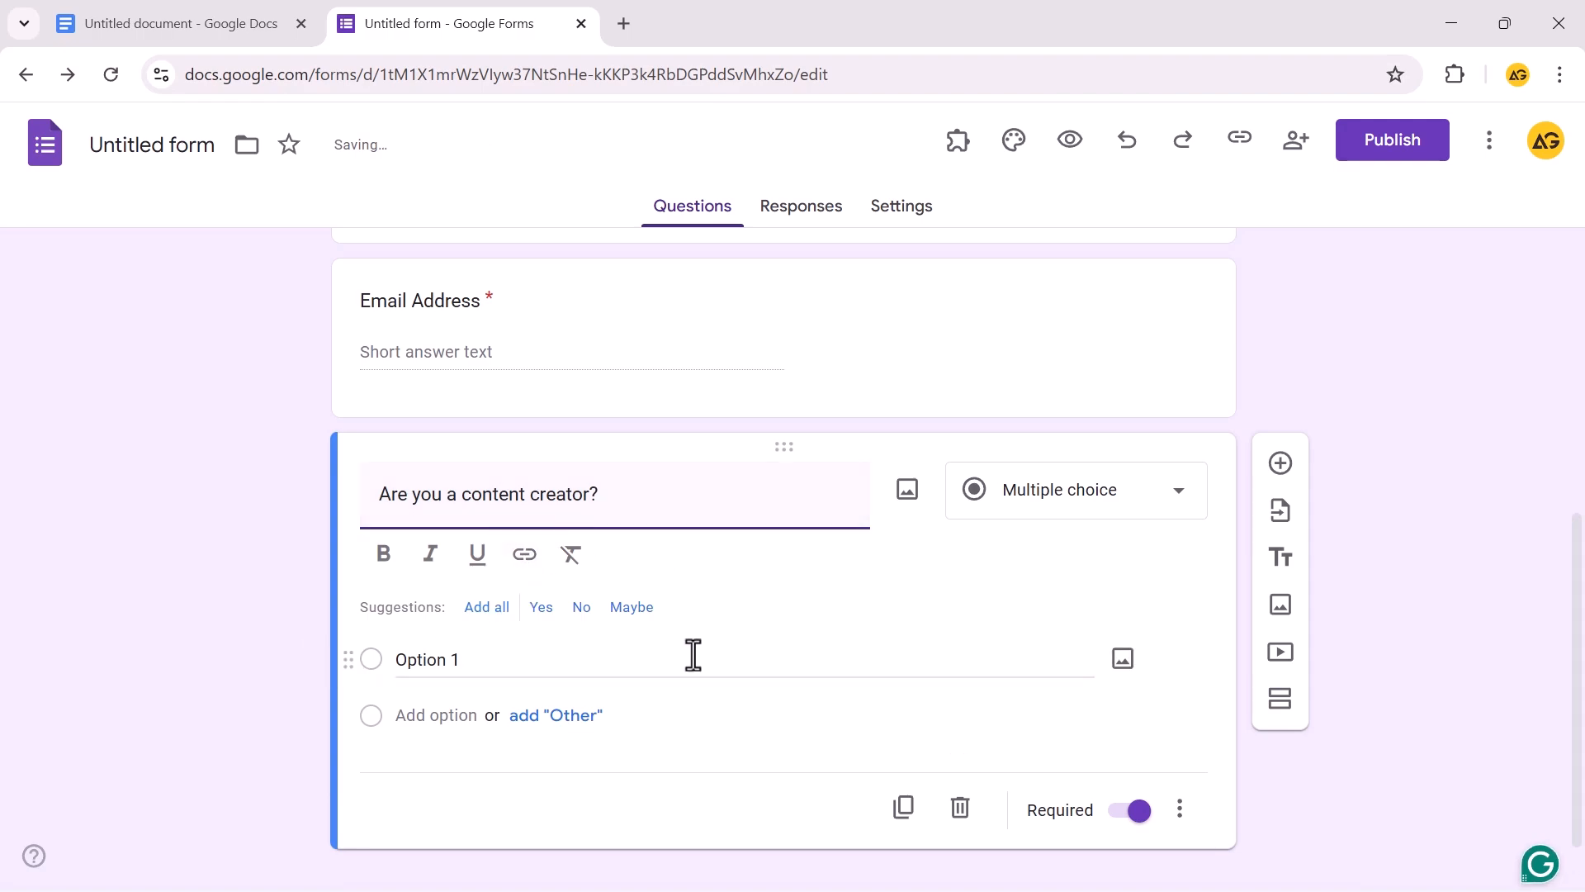
pyautogui.click(537, 618)
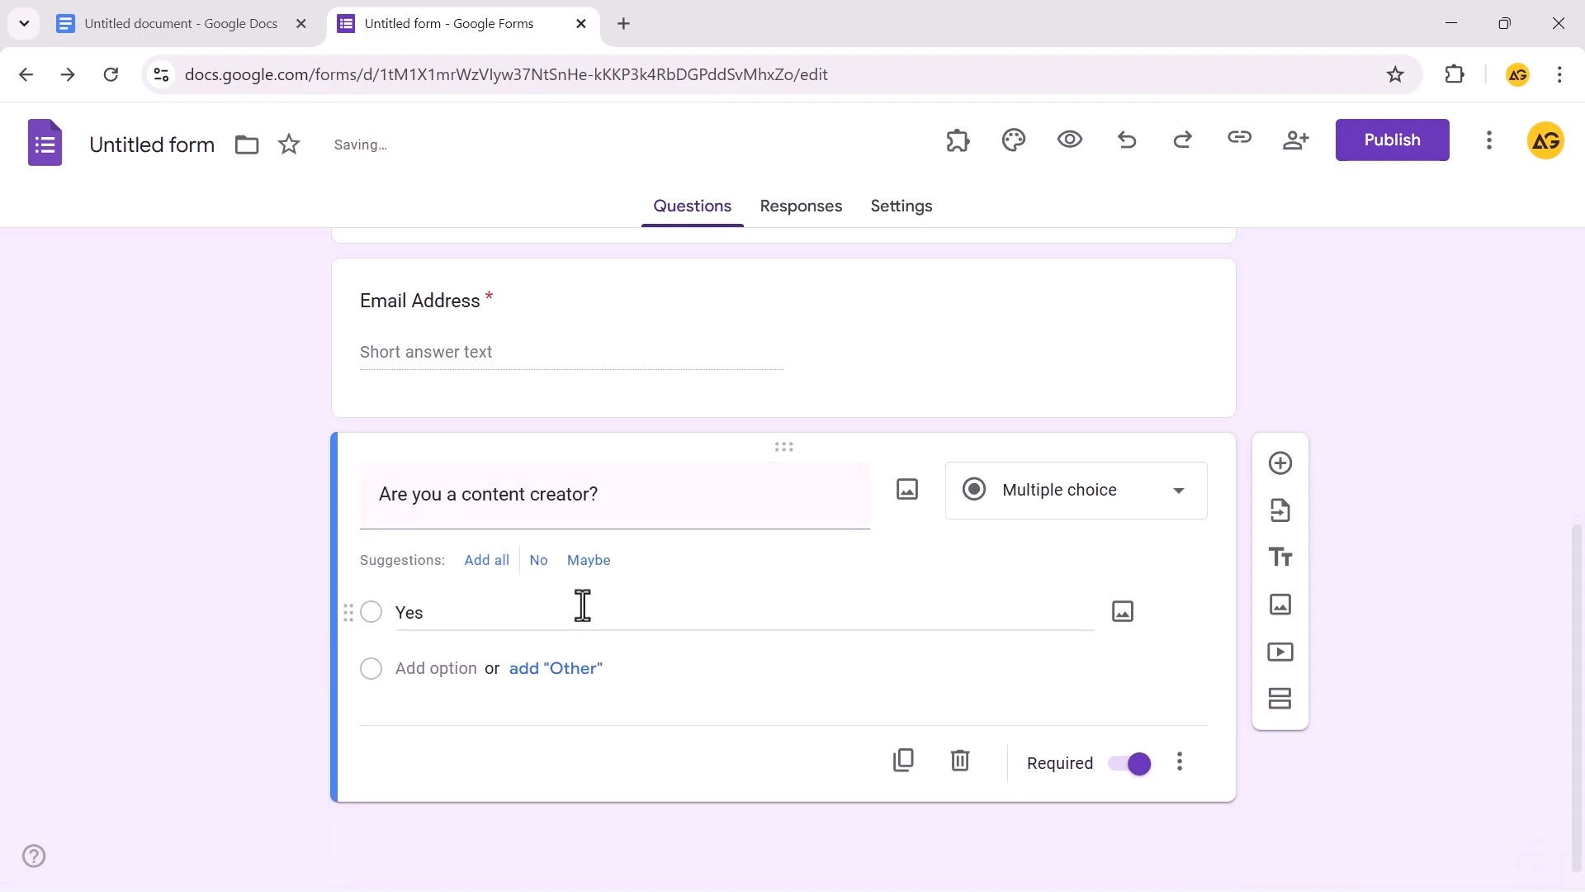
pyautogui.click(538, 561)
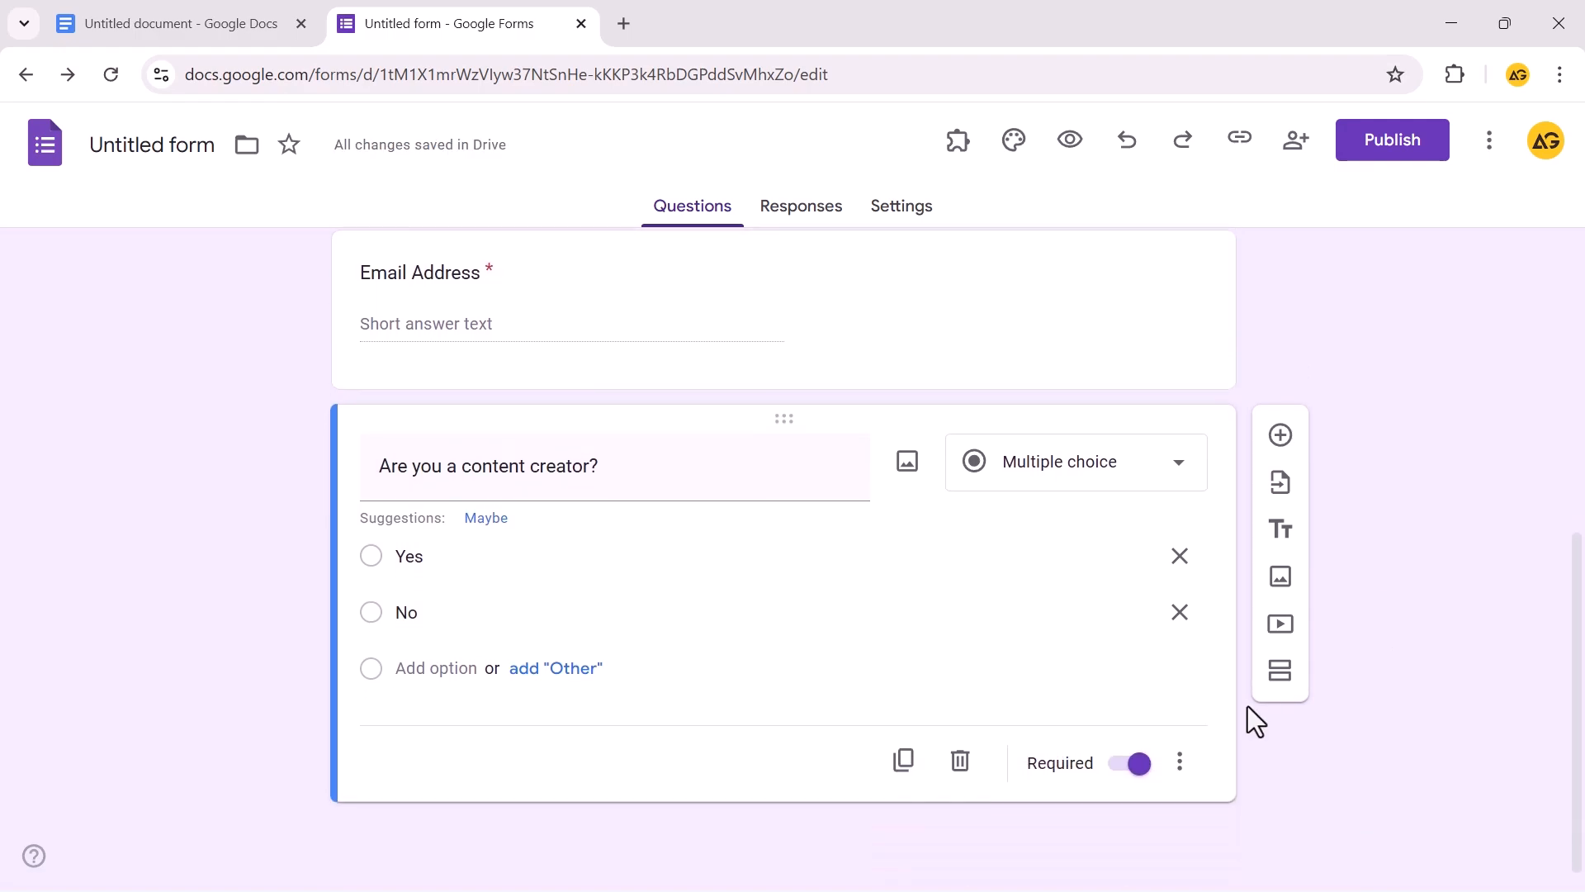
# Add a new section titled 'Content Creator Details'
pyautogui.click(1281, 676)
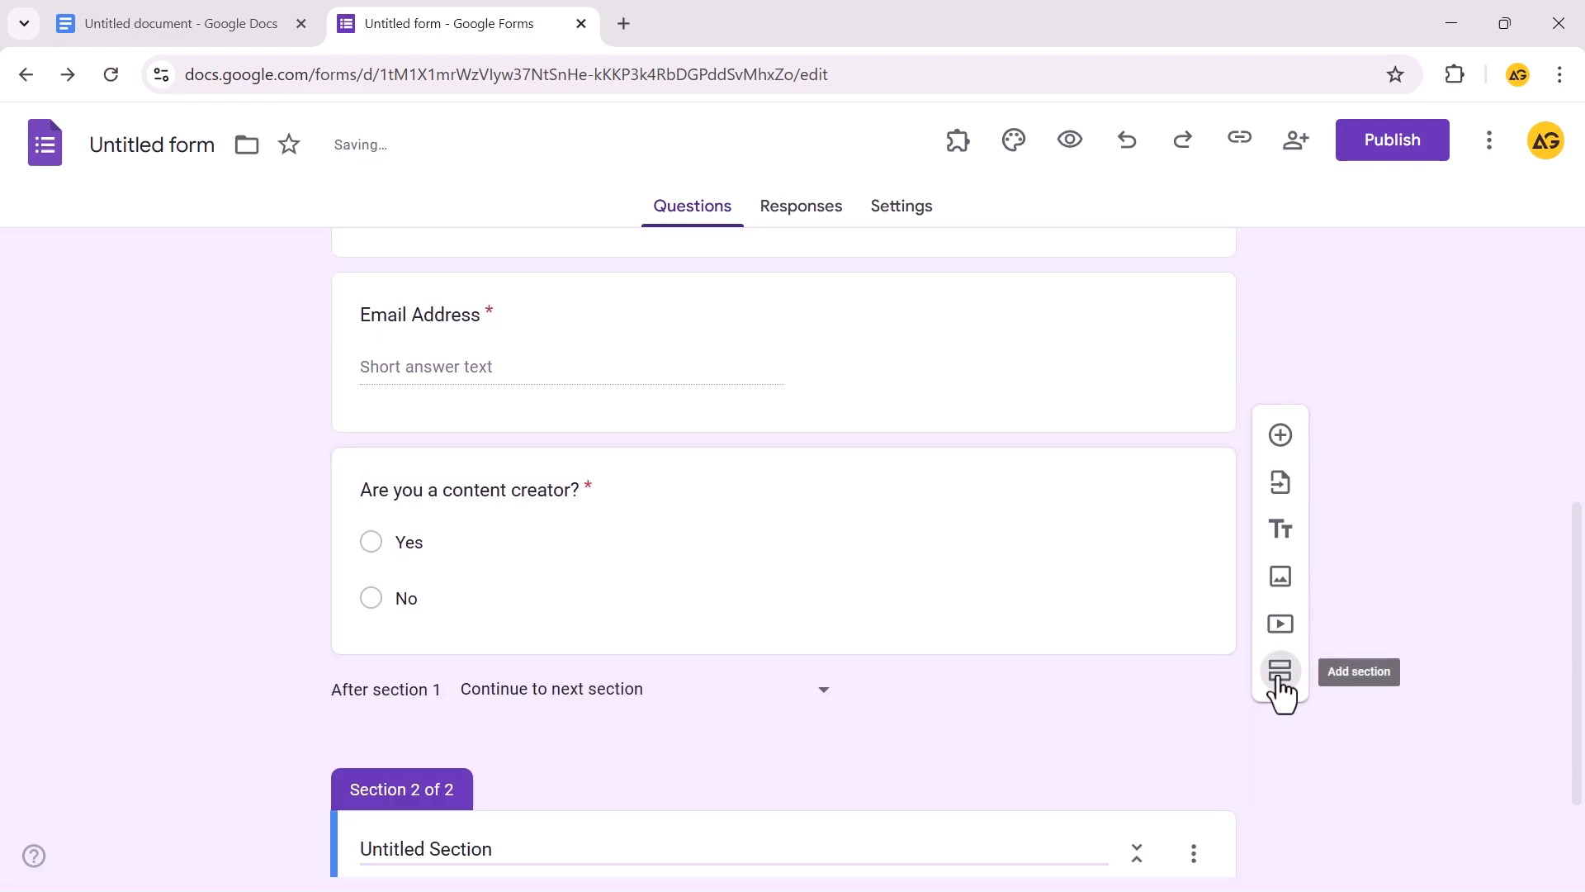
pyautogui.click(239, 12)
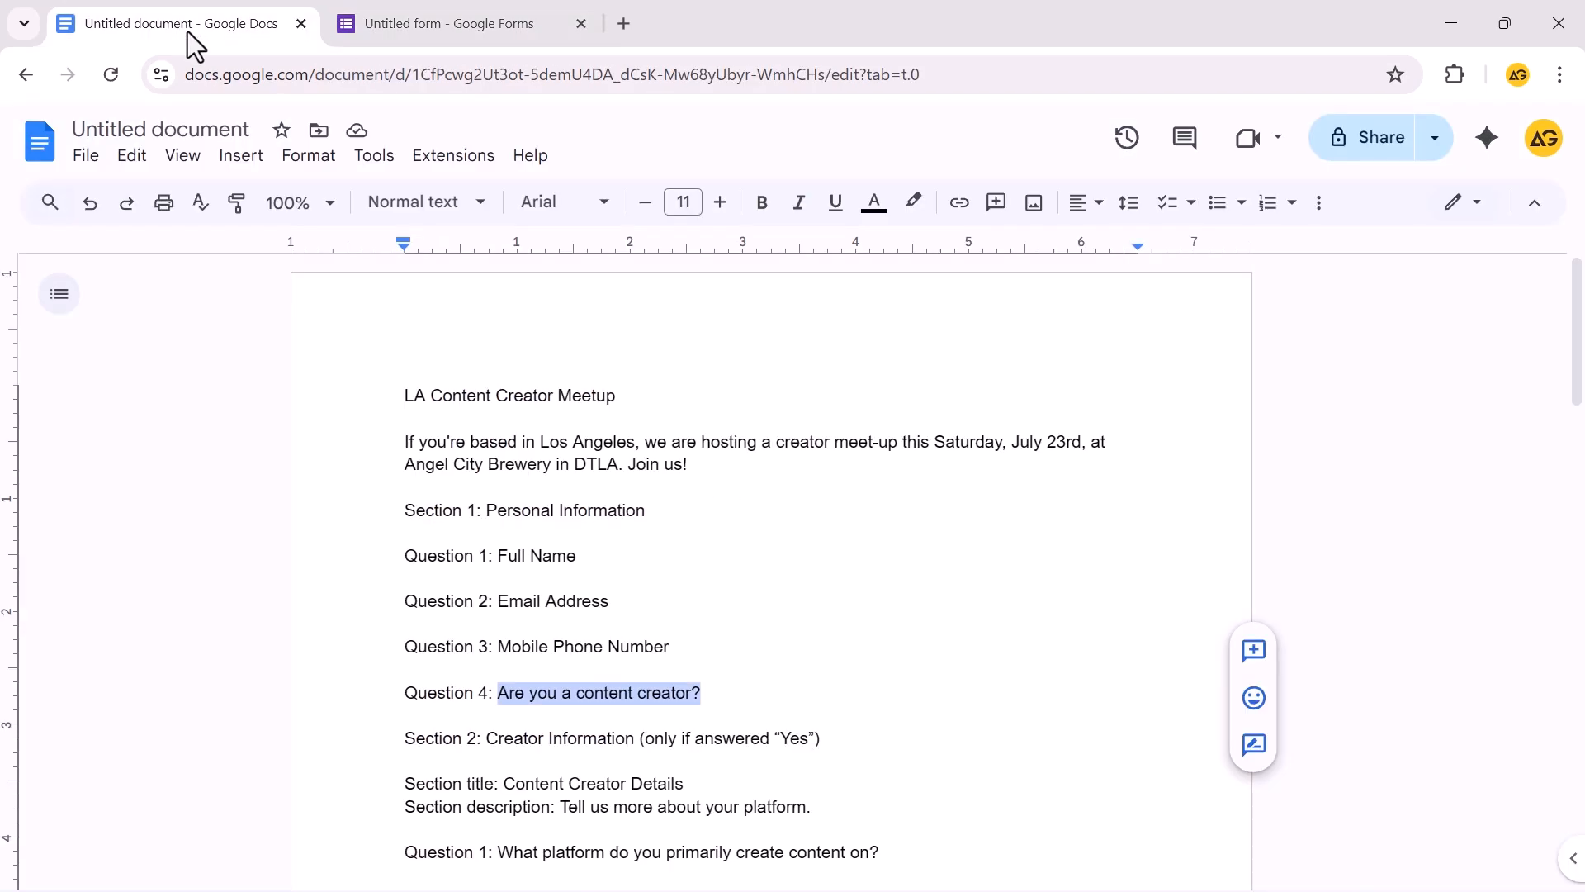
pyautogui.scroll(-3, 336, 418)
pyautogui.moveTo(684, 548); pyautogui.dragTo(502, 548)
pyautogui.hotkey('ctrl', 'Tab')
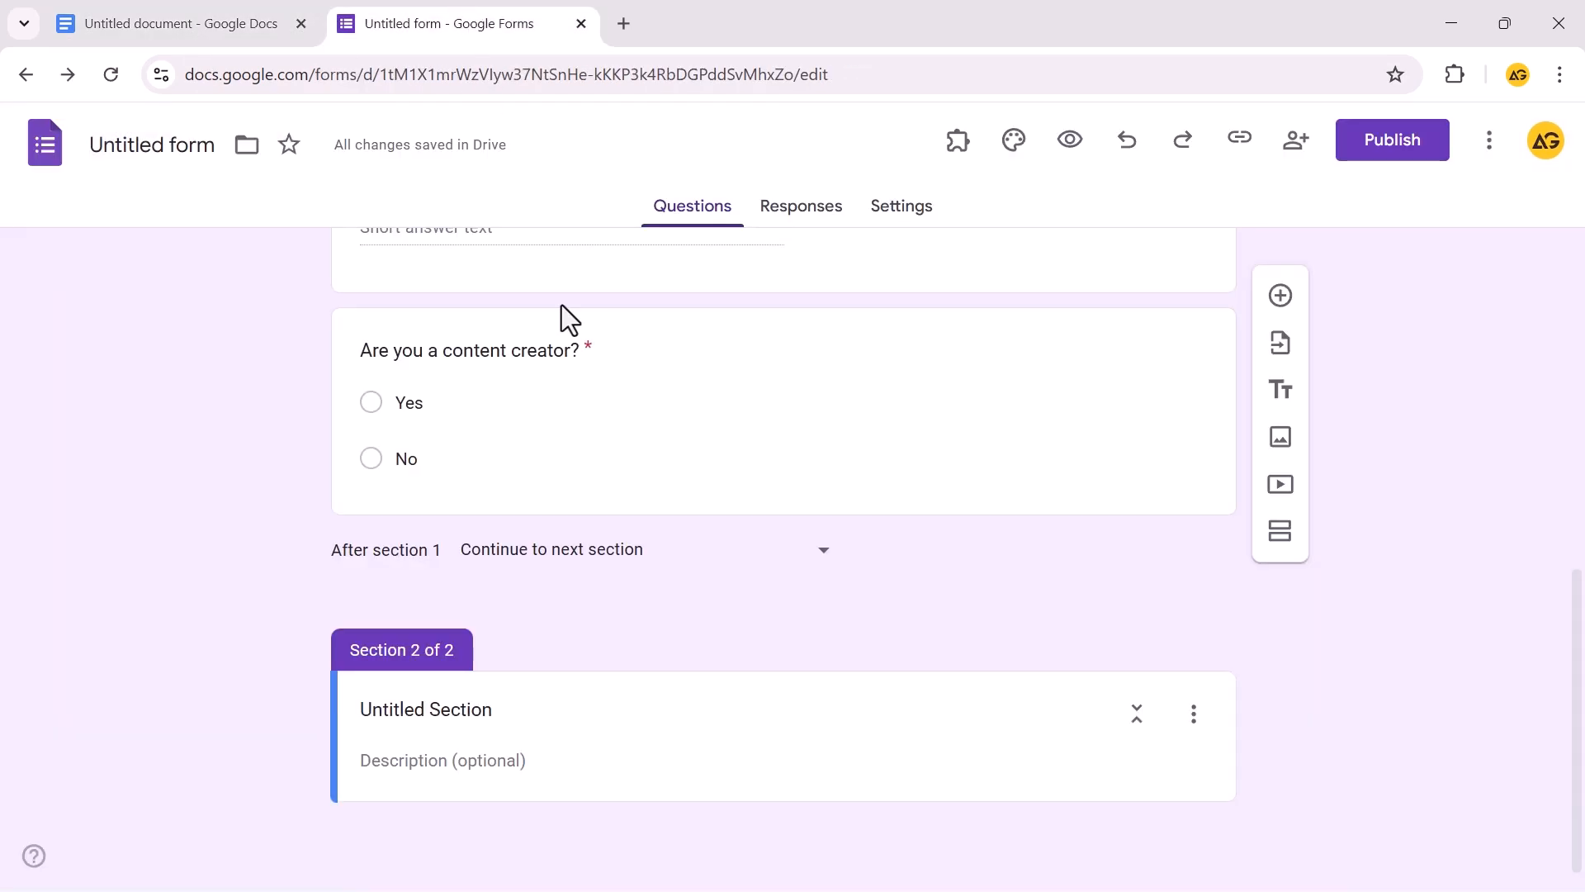
pyautogui.click(537, 710)
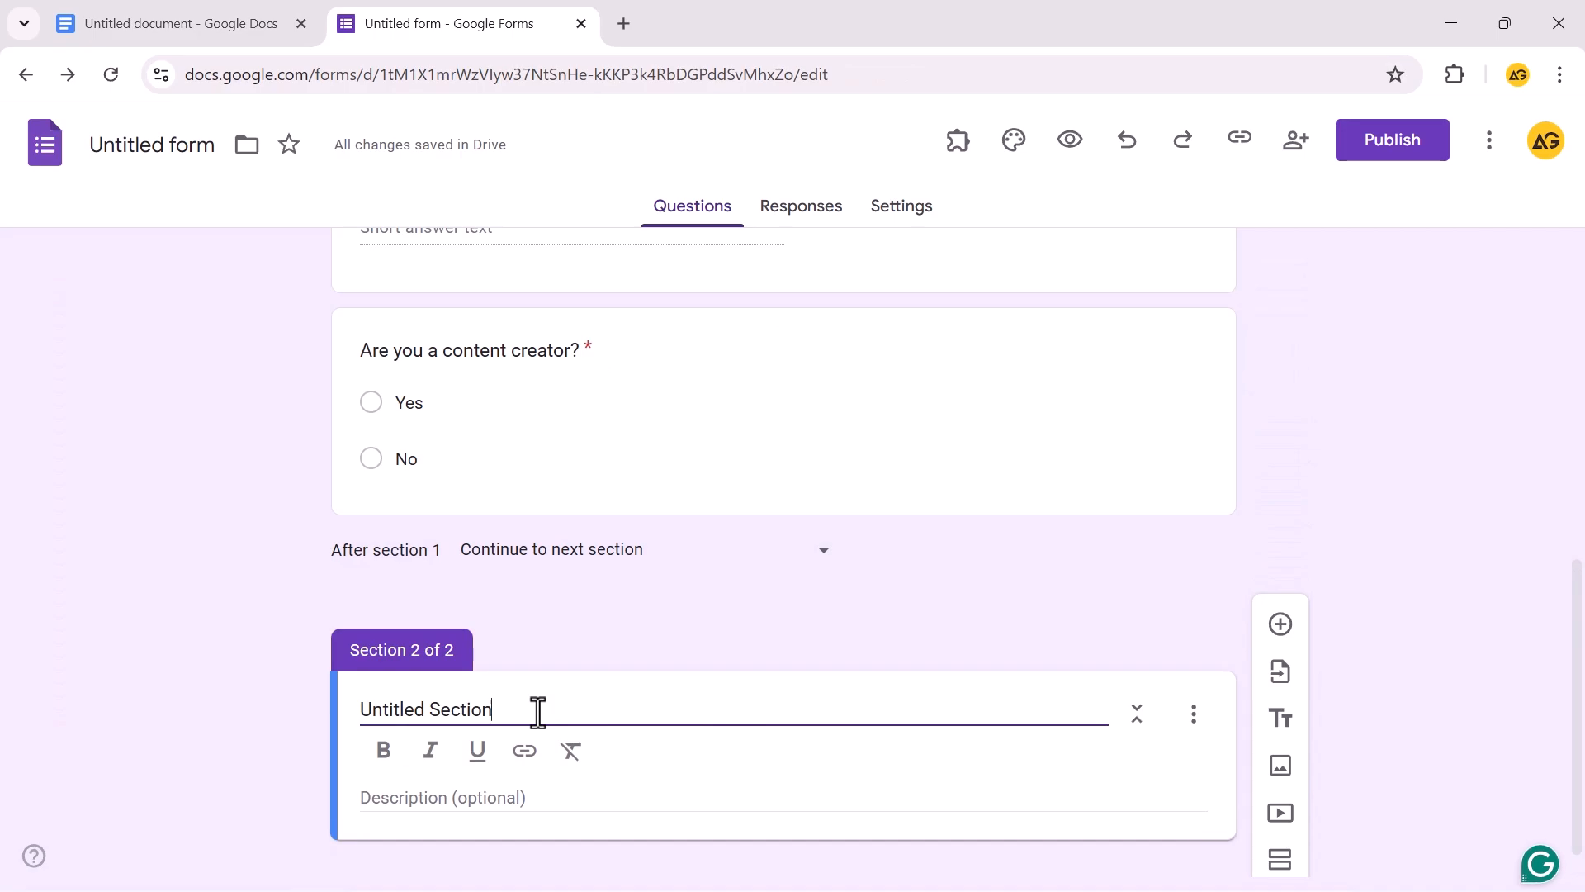
pyautogui.hotkey('ctrl', 'a')
pyautogui.press('BackSpace')
pyautogui.hotkey('ctrl', 'v')
# Paste the section 2 description from the outline document
pyautogui.hotkey('ctrl', 'Tab')
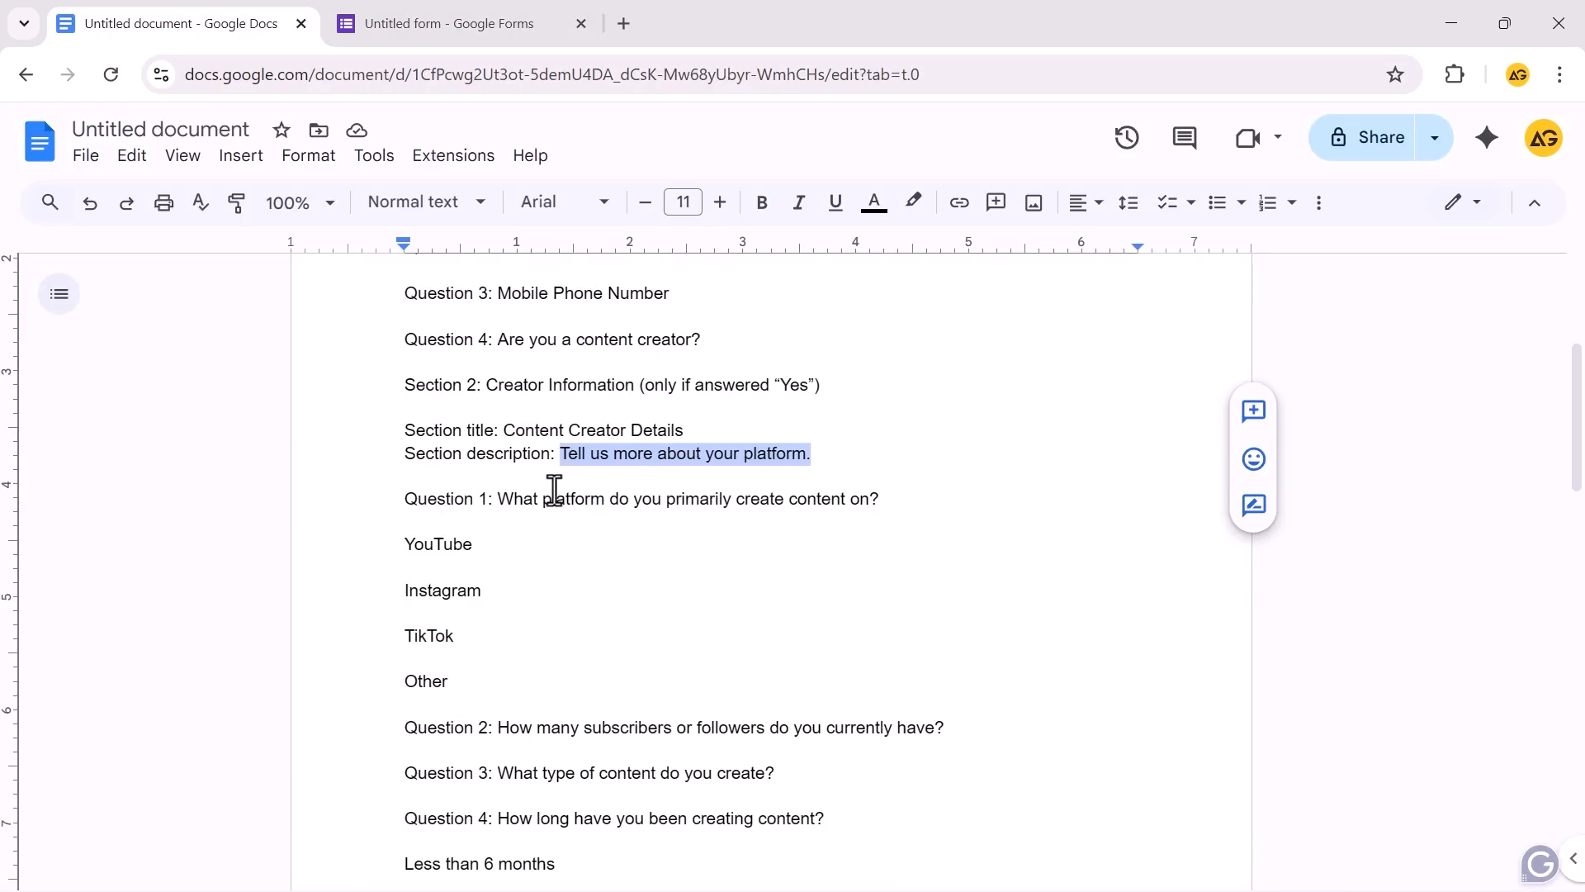
pyautogui.hotkey('ctrl', 'Tab')
pyautogui.click(496, 546)
pyautogui.hotkey('ctrl', 'v')
pyautogui.click(170, 692)
# Add the platform question with YouTube, Instagram, TikTok and Other choices
pyautogui.click(470, 702)
pyautogui.hotkey('ctrl', 'Tab')
pyautogui.hotkey('ctrl', 'Tab')
pyautogui.hotkey('ctrl', 'v')
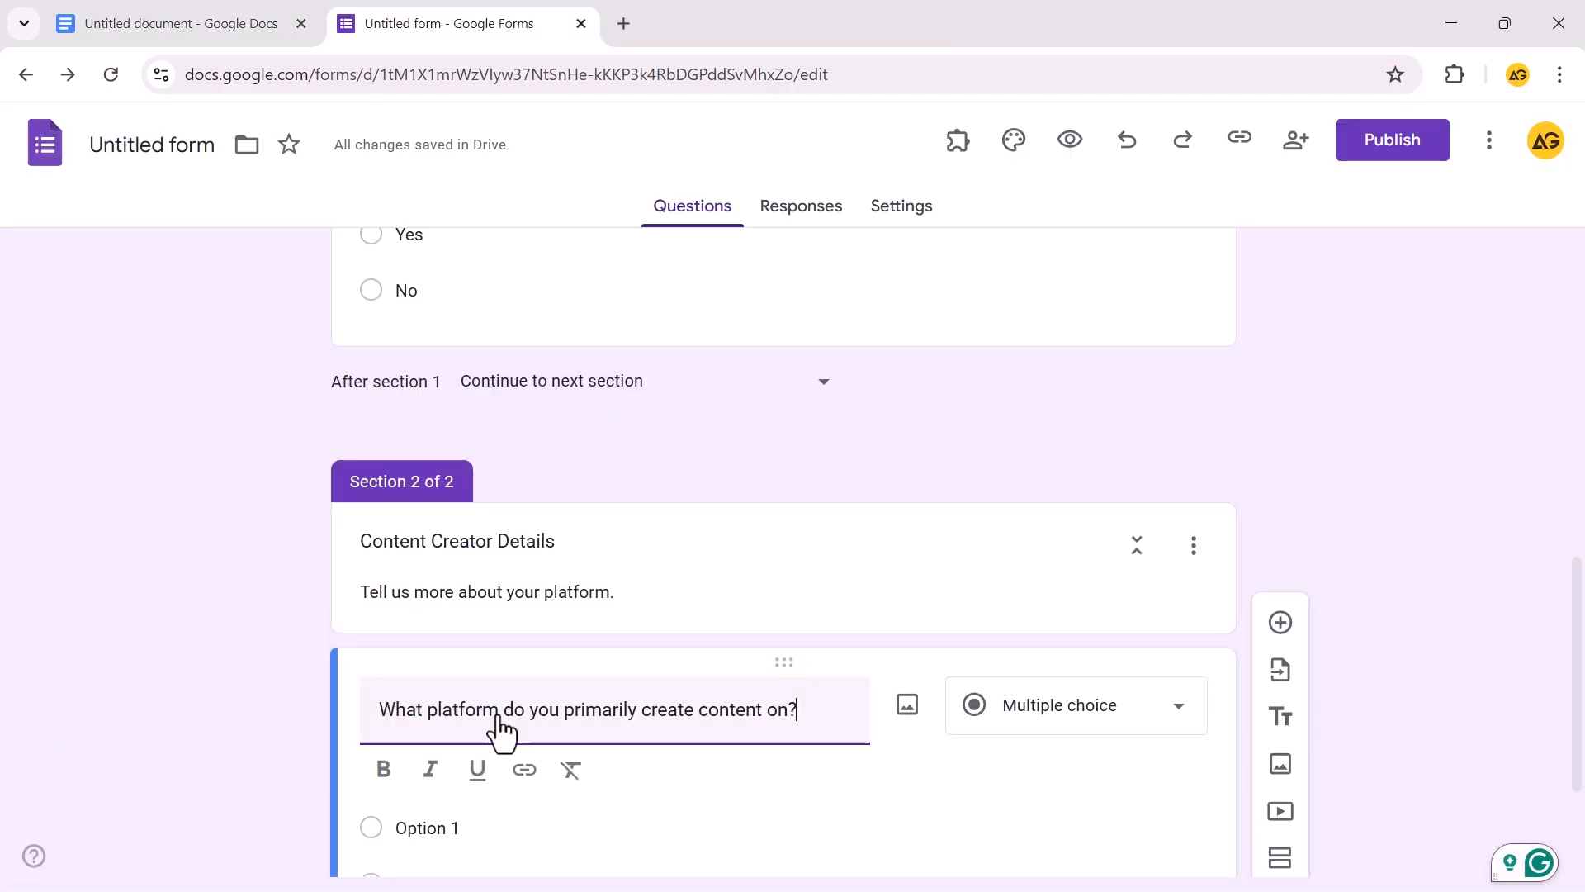
pyautogui.click(474, 826)
pyautogui.hotkey('ctrl', 'Tab')
pyautogui.hotkey('ctrl', 'Tab')
pyautogui.hotkey('ctrl', 'v')
pyautogui.click(443, 724)
pyautogui.hotkey('ctrl', 'v')
pyautogui.click(556, 780)
pyautogui.hotkey('ctrl', 'Tab')
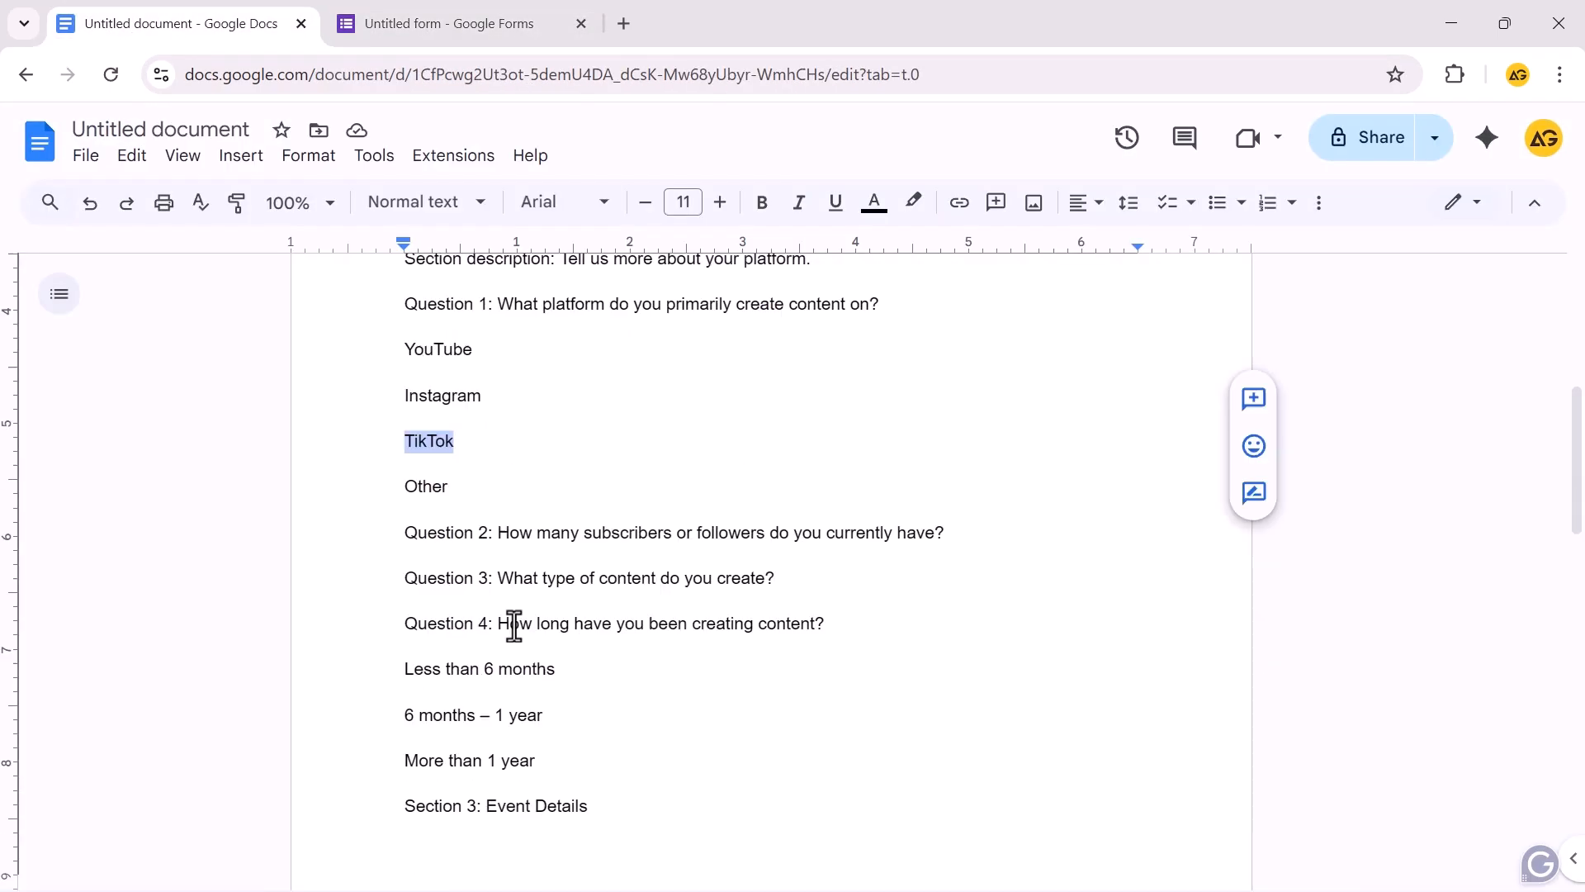
pyautogui.hotkey('ctrl', 'Tab')
# Add the follower-count question to section 2
pyautogui.click(1279, 510)
pyautogui.hotkey('ctrl', 'v')
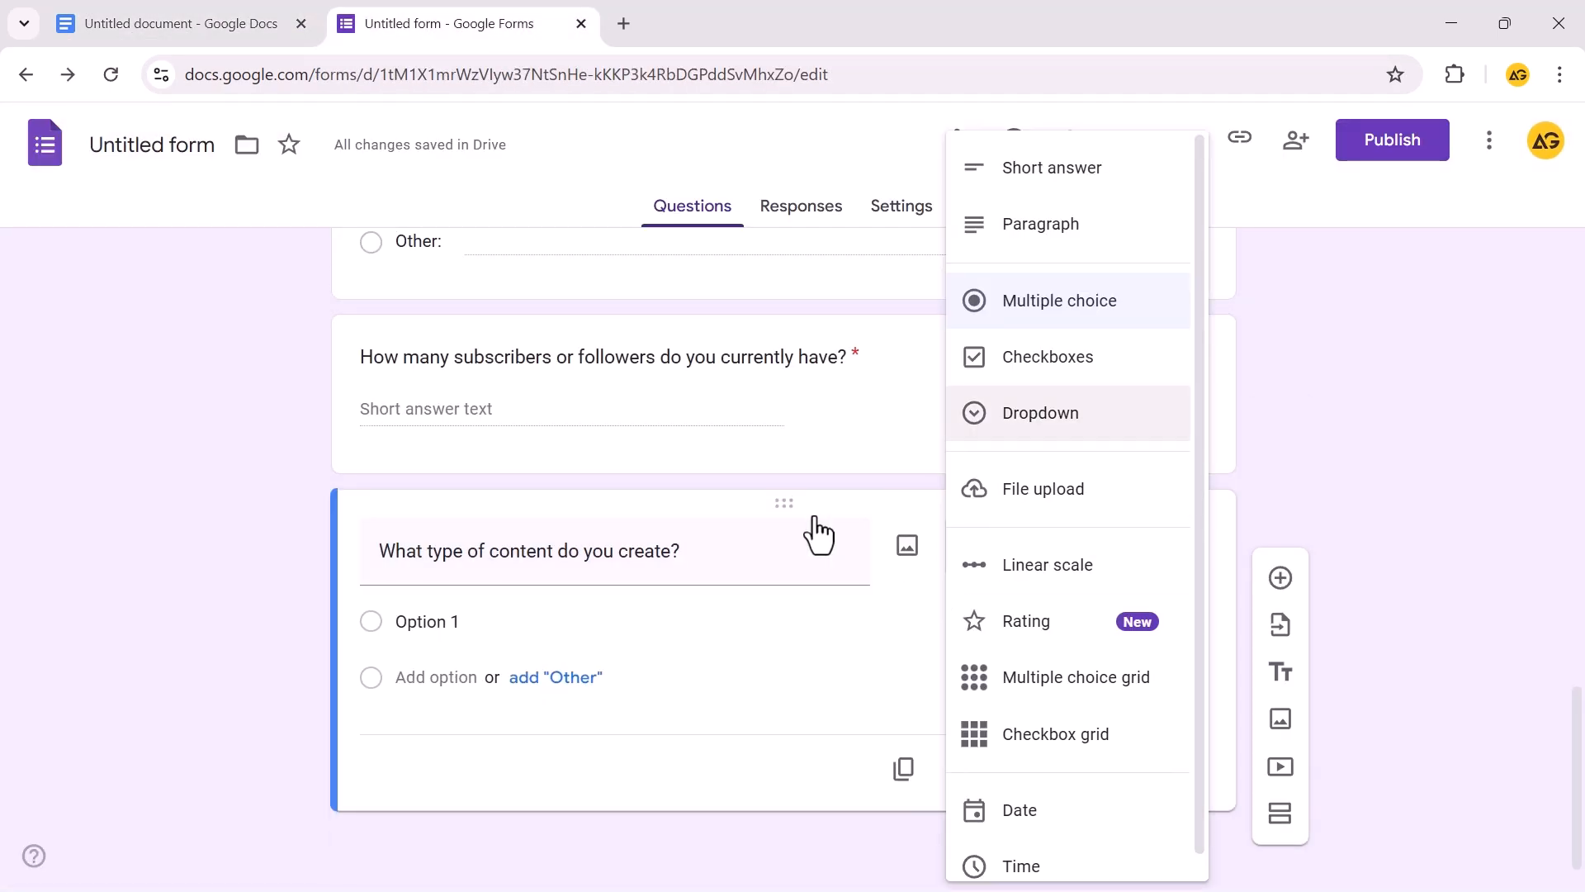
pyautogui.scroll(10, 566, 529)
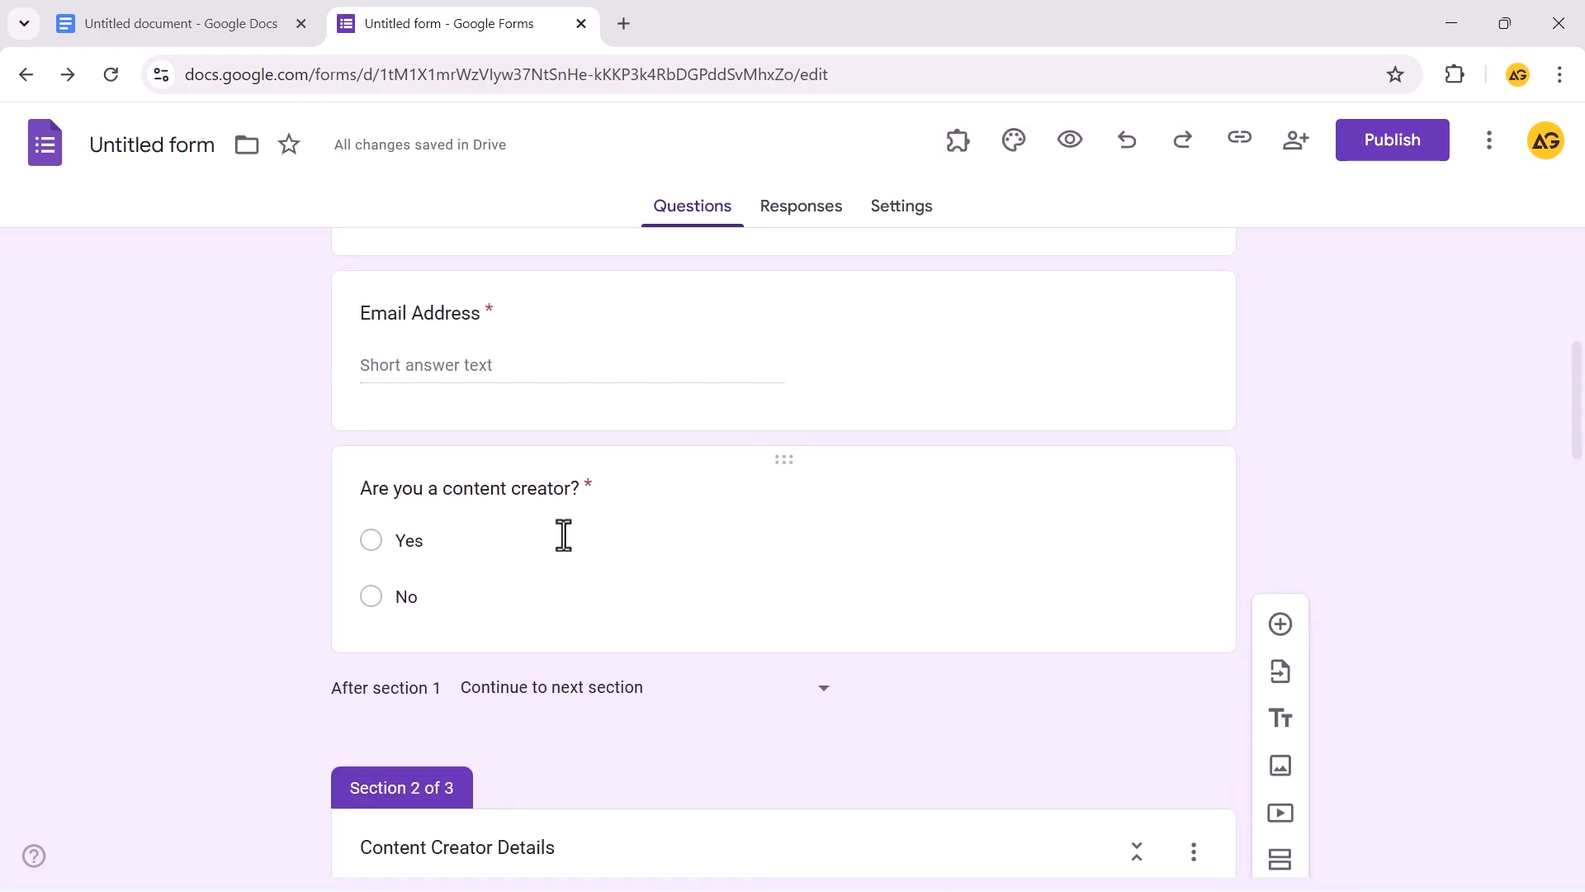
pyautogui.click(785, 456)
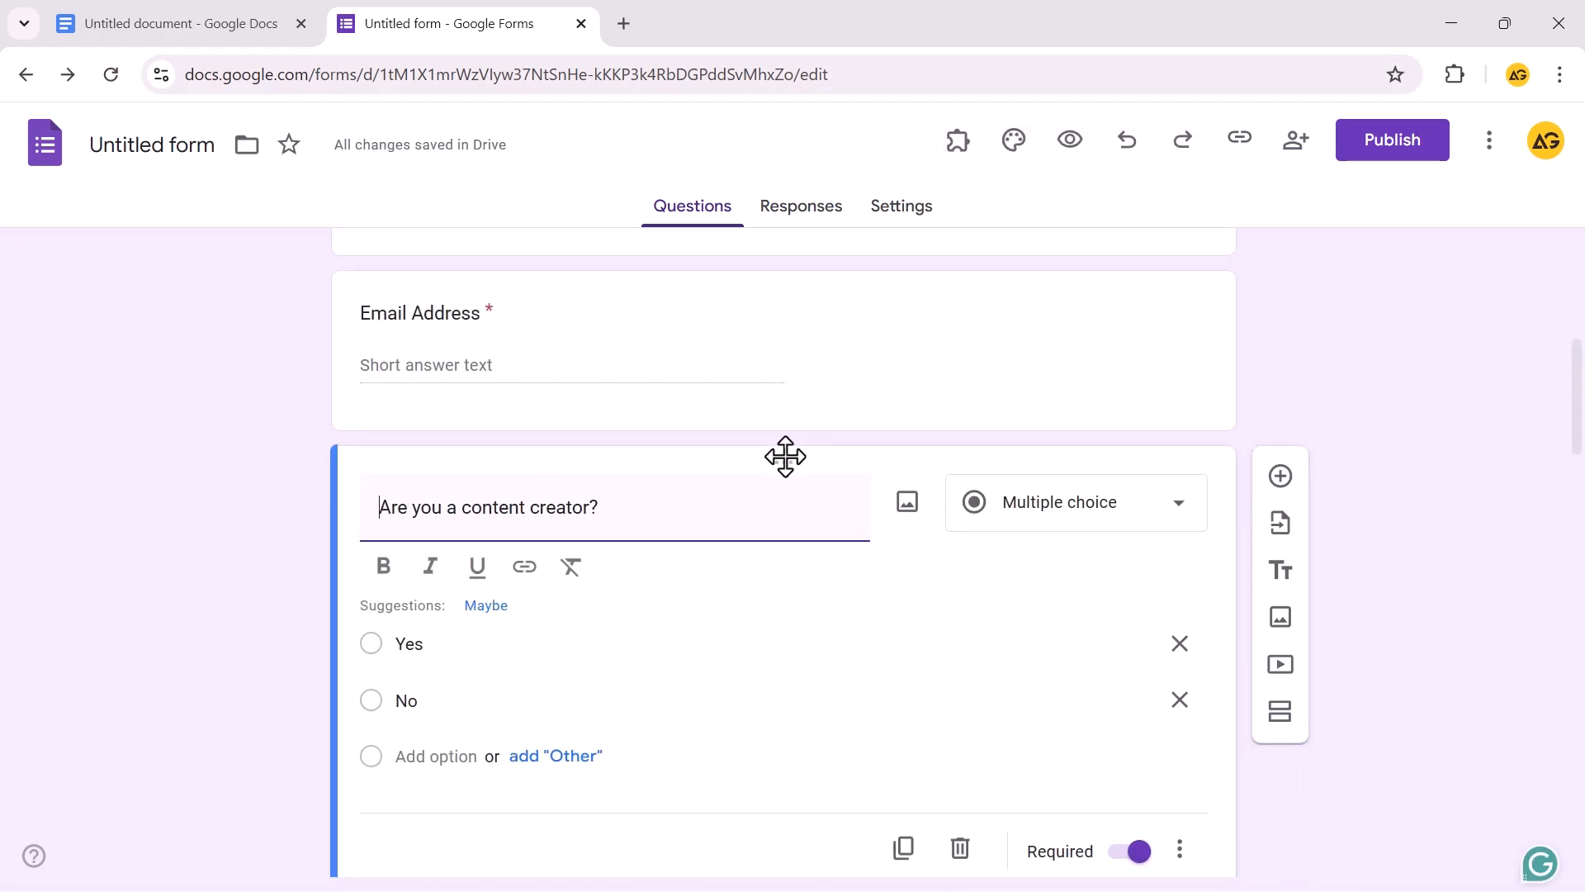
pyautogui.click(1186, 780)
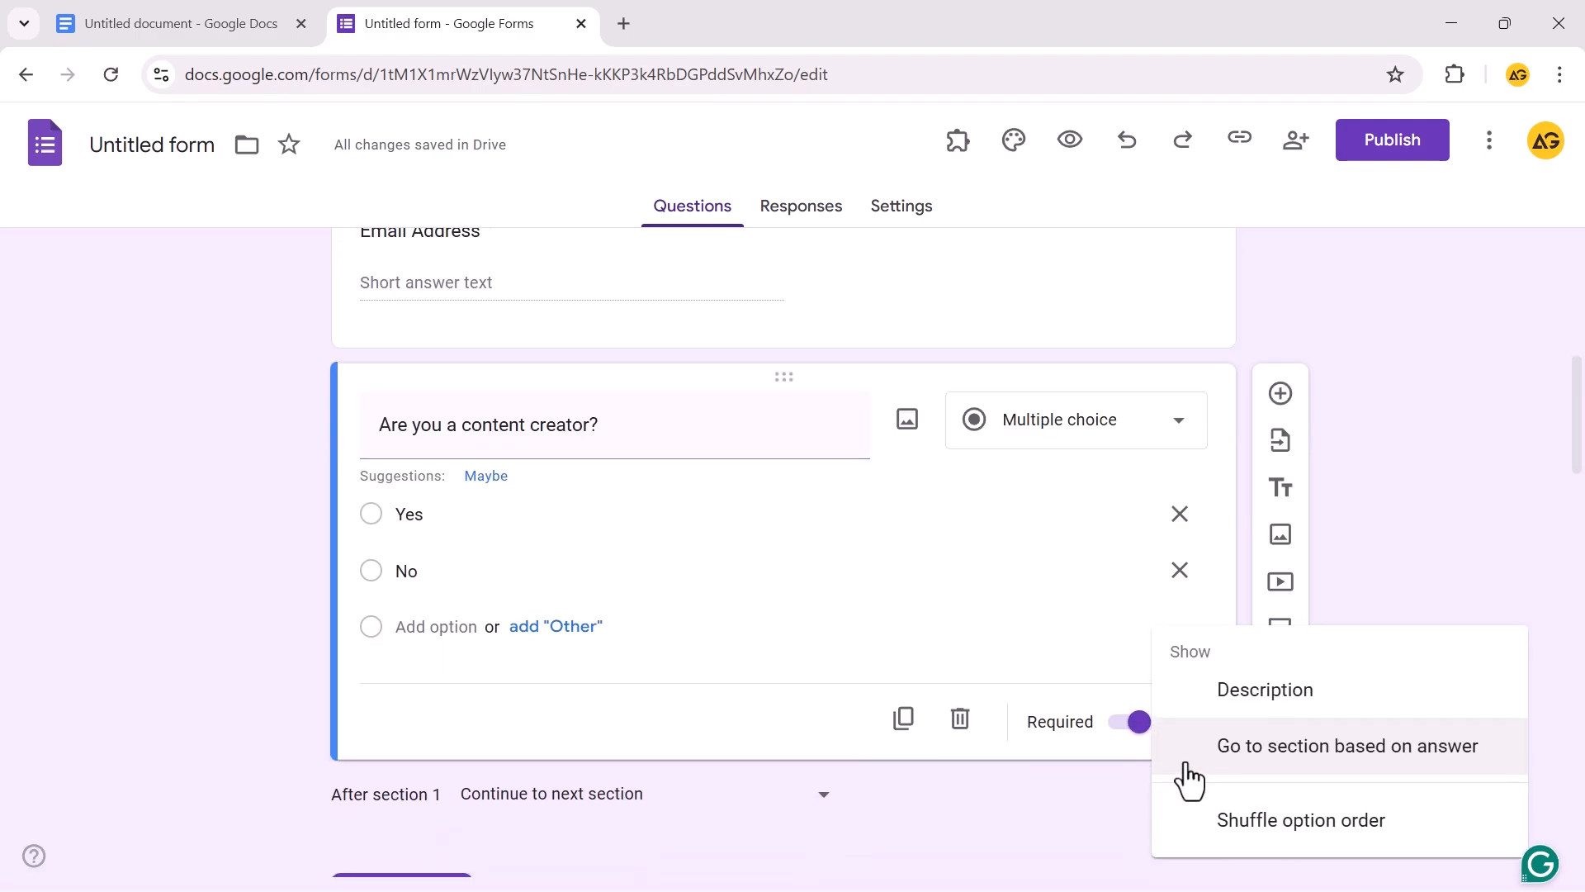
# Branch the content creator question: Yes goes to section 2, No submits the form
pyautogui.click(1278, 772)
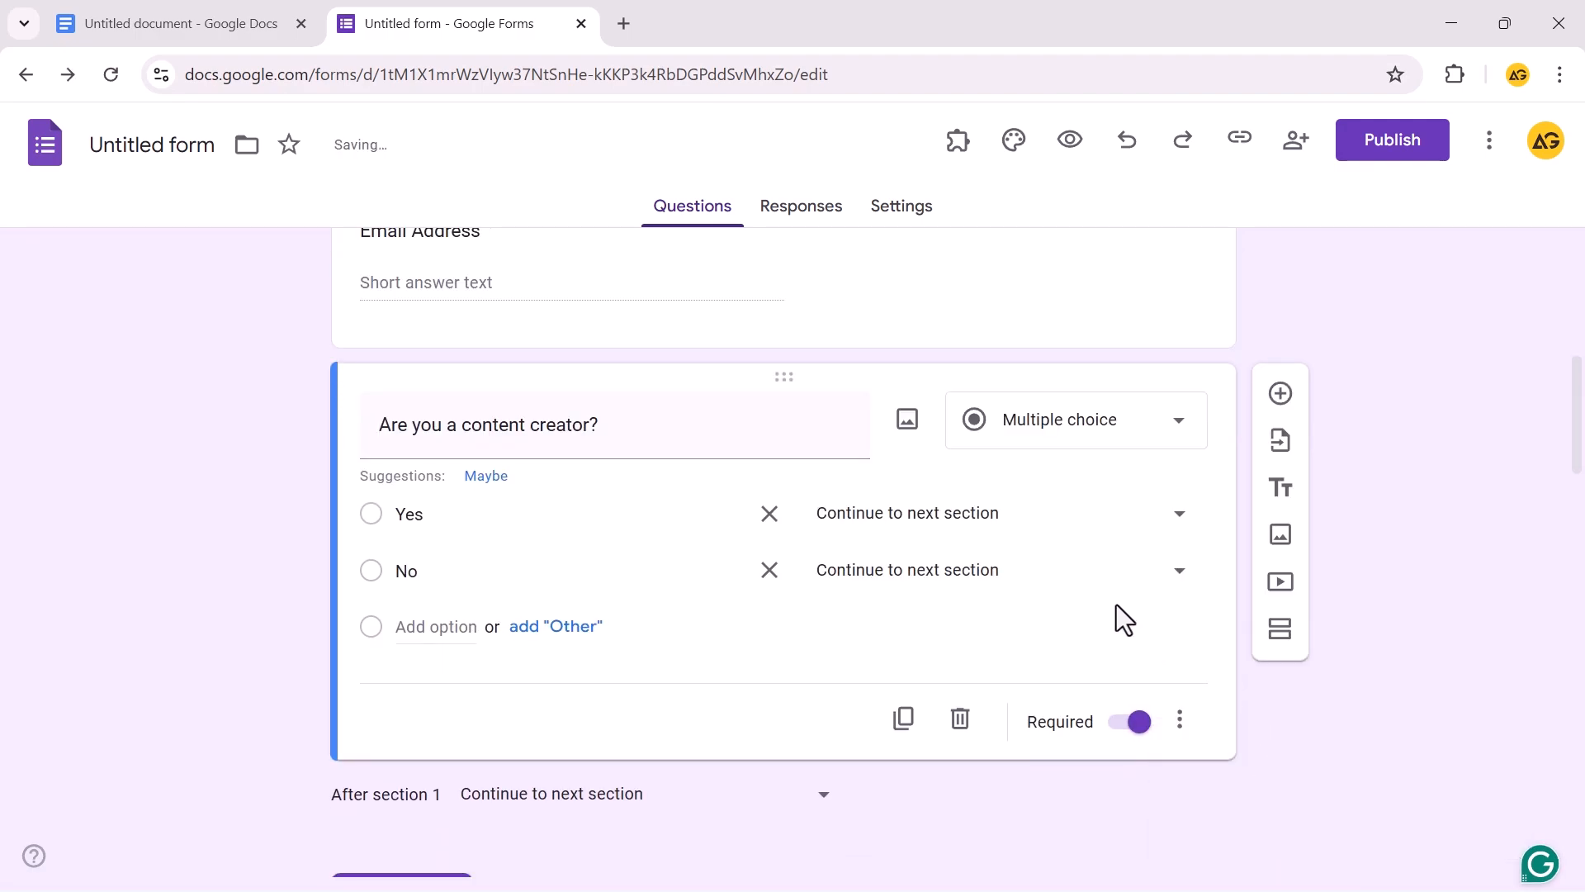
pyautogui.click(984, 520)
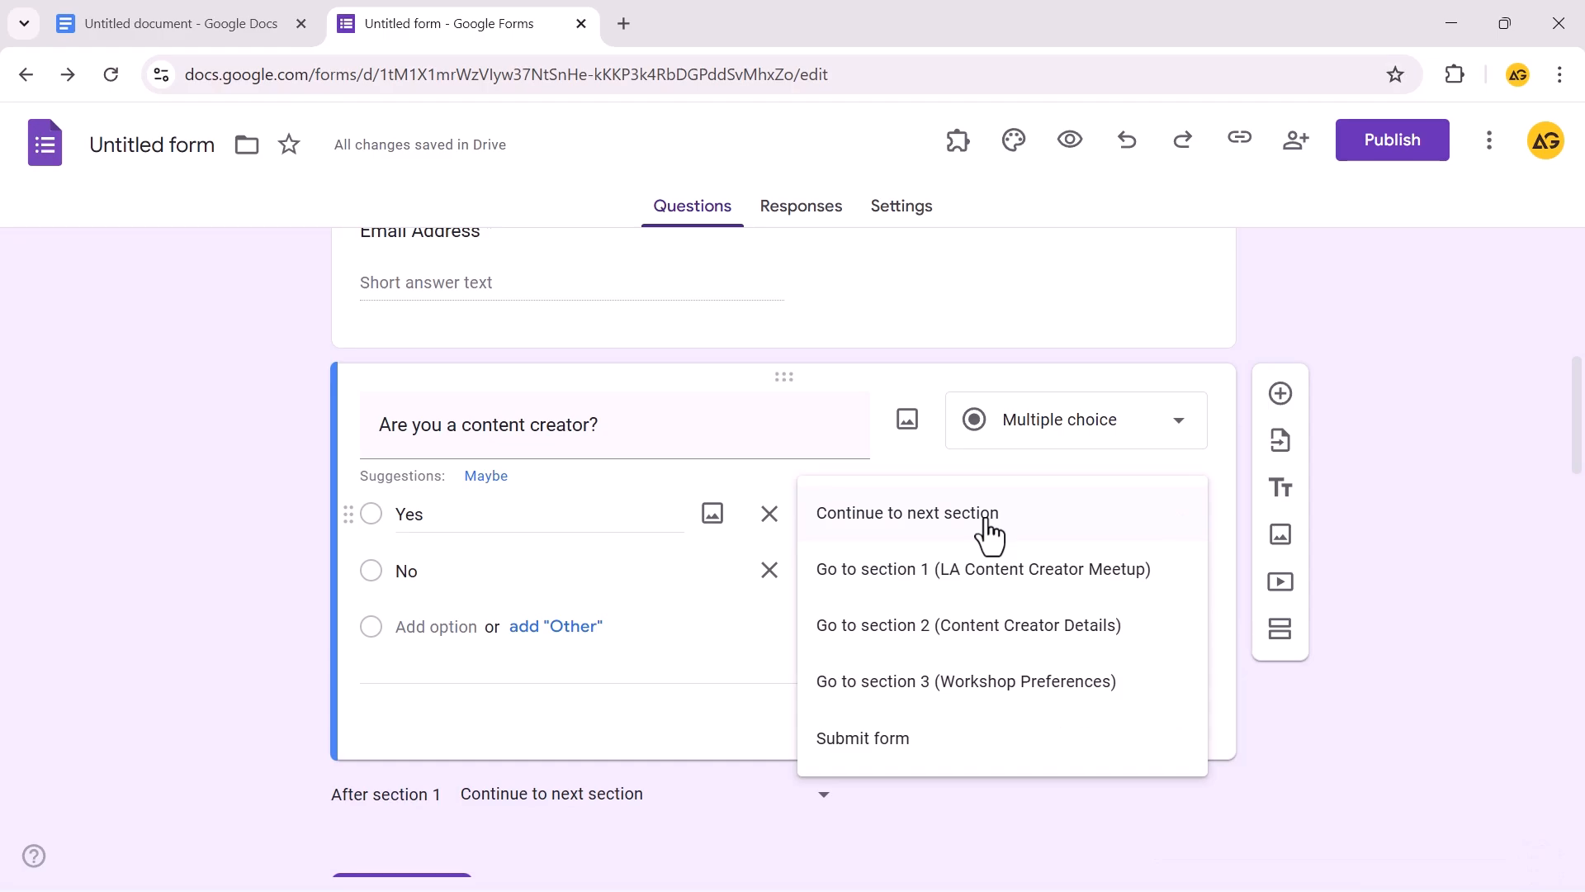
pyautogui.click(991, 625)
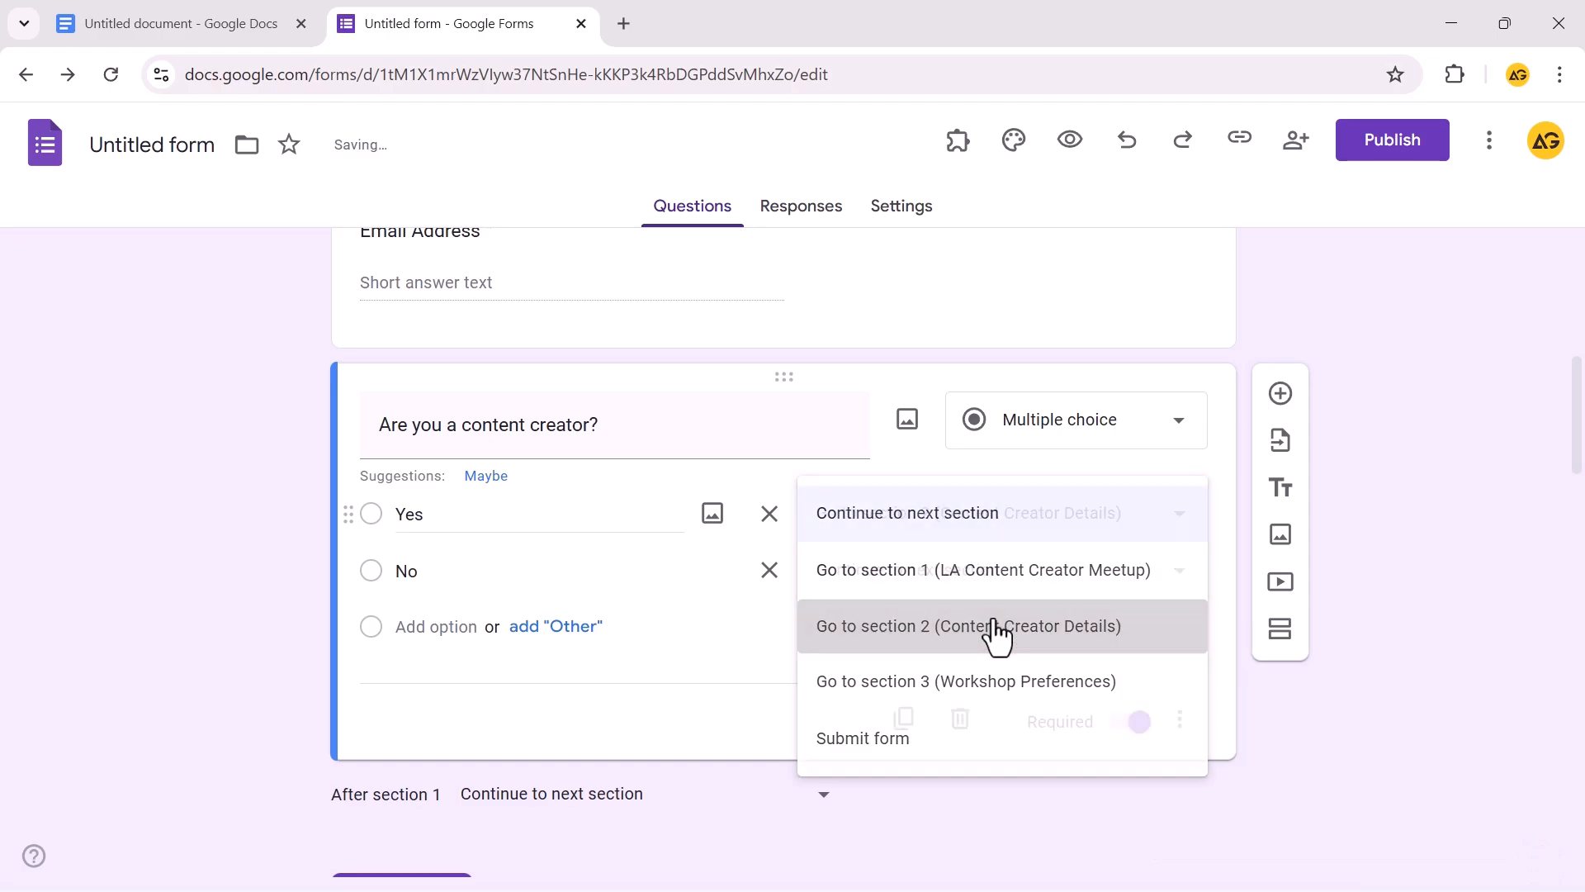
pyautogui.click(966, 578)
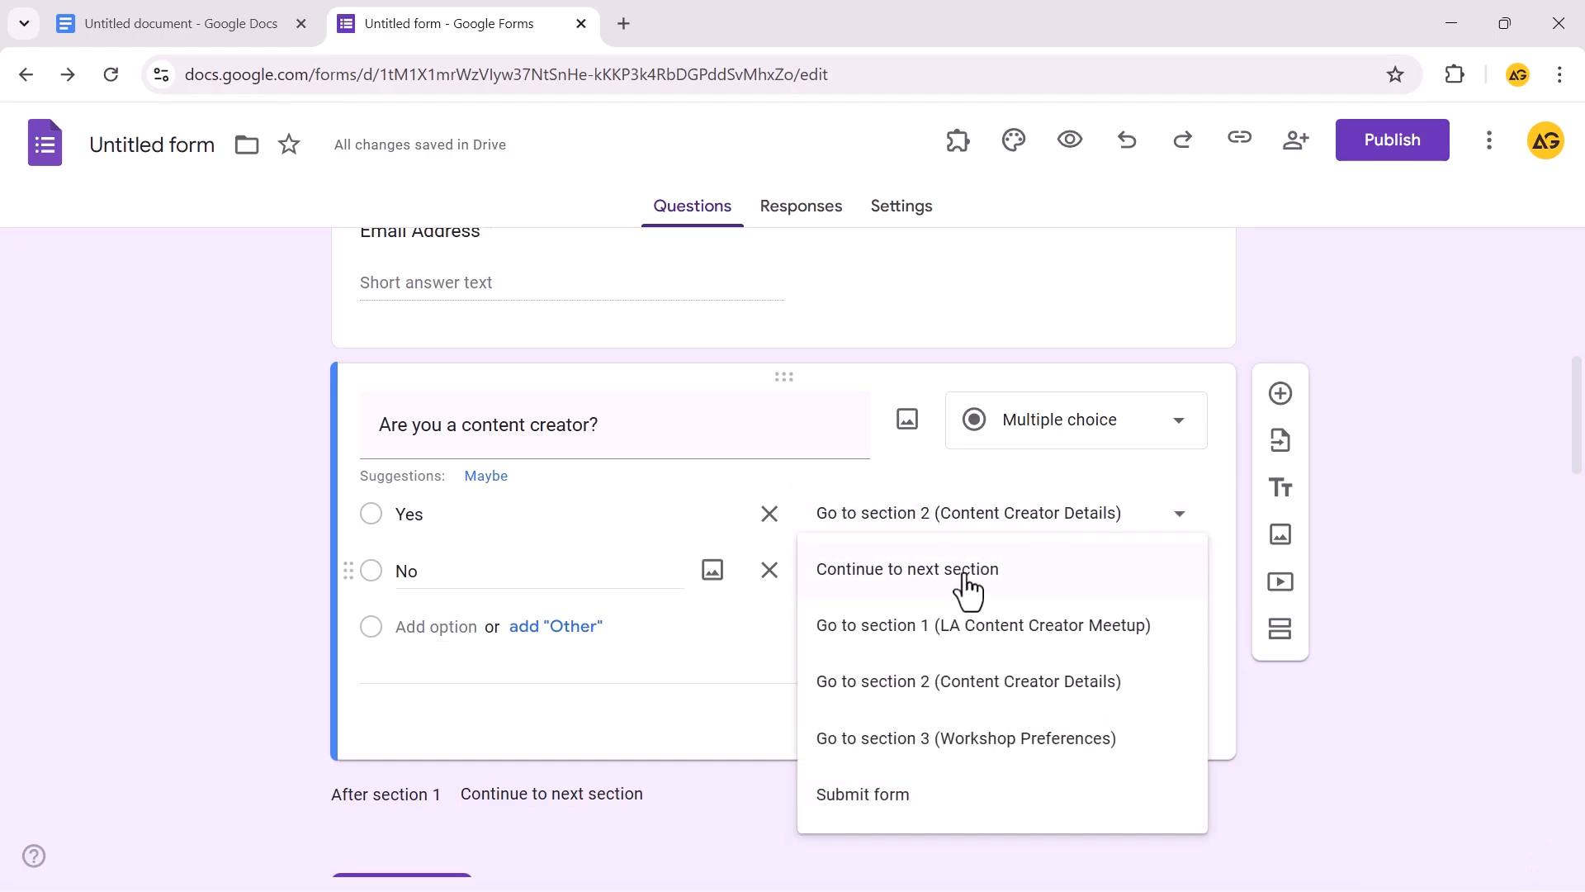
pyautogui.click(913, 796)
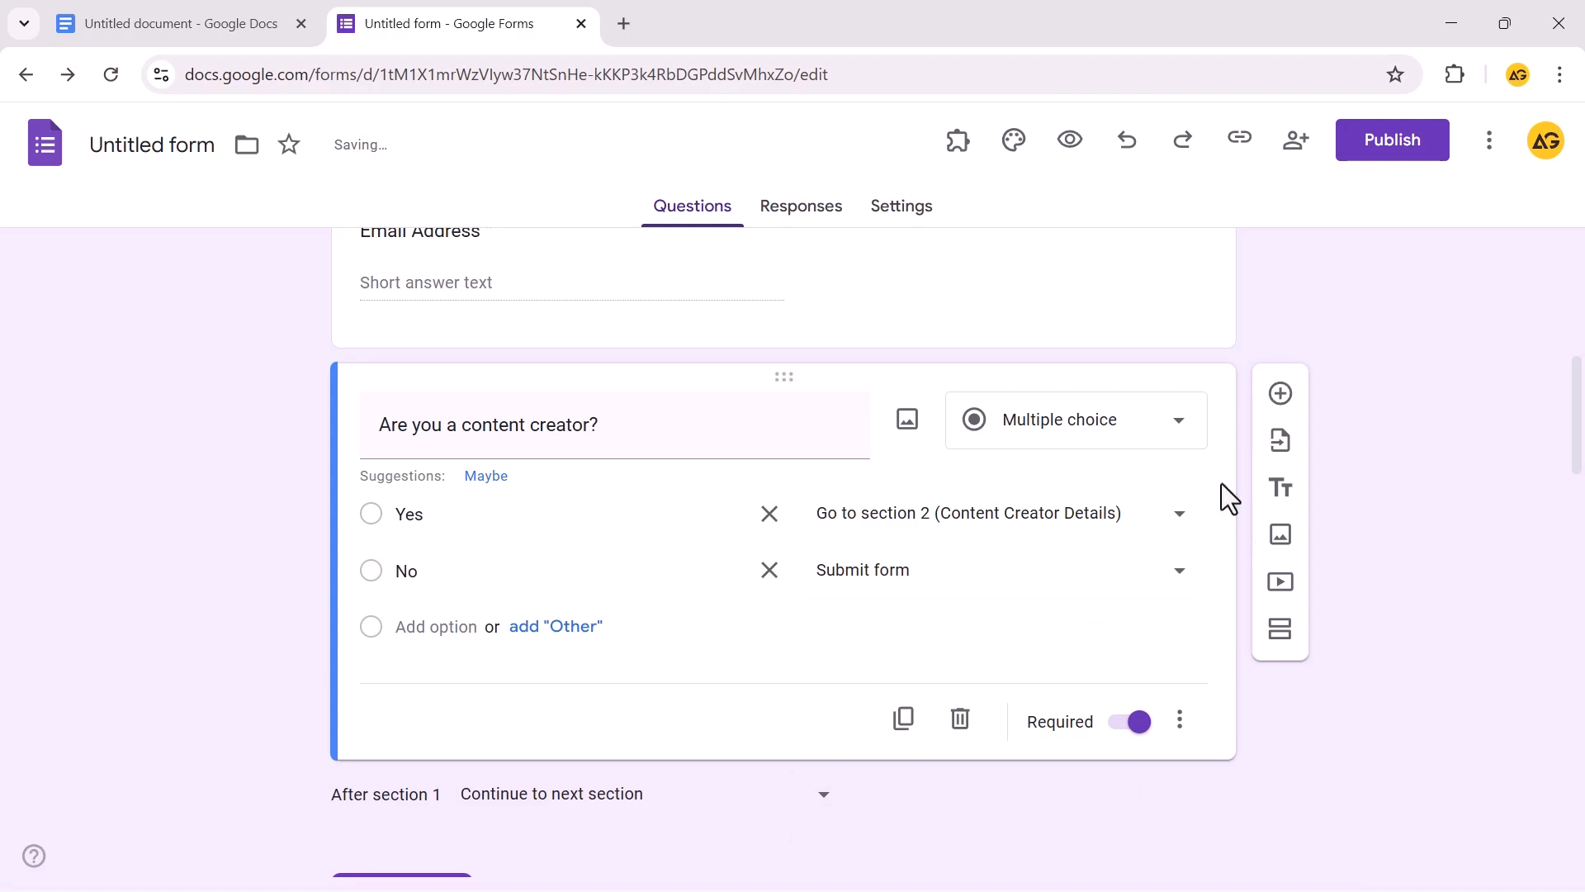
pyautogui.click(901, 205)
# Set the theme's header font to Arial and insert a red-orange header image
pyautogui.click(1014, 140)
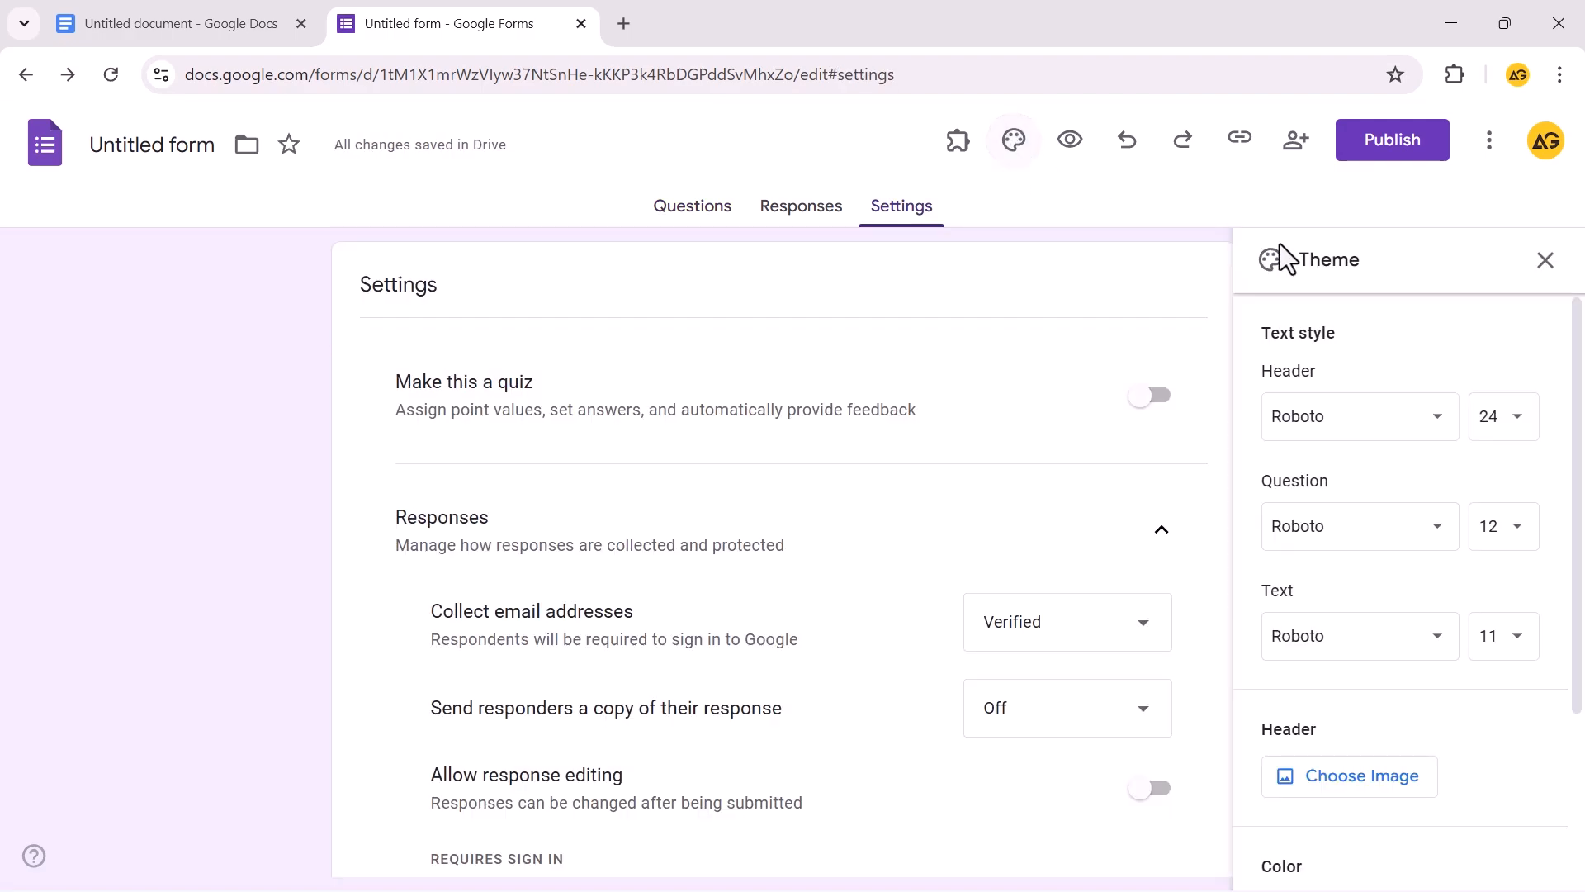
pyautogui.click(1436, 421)
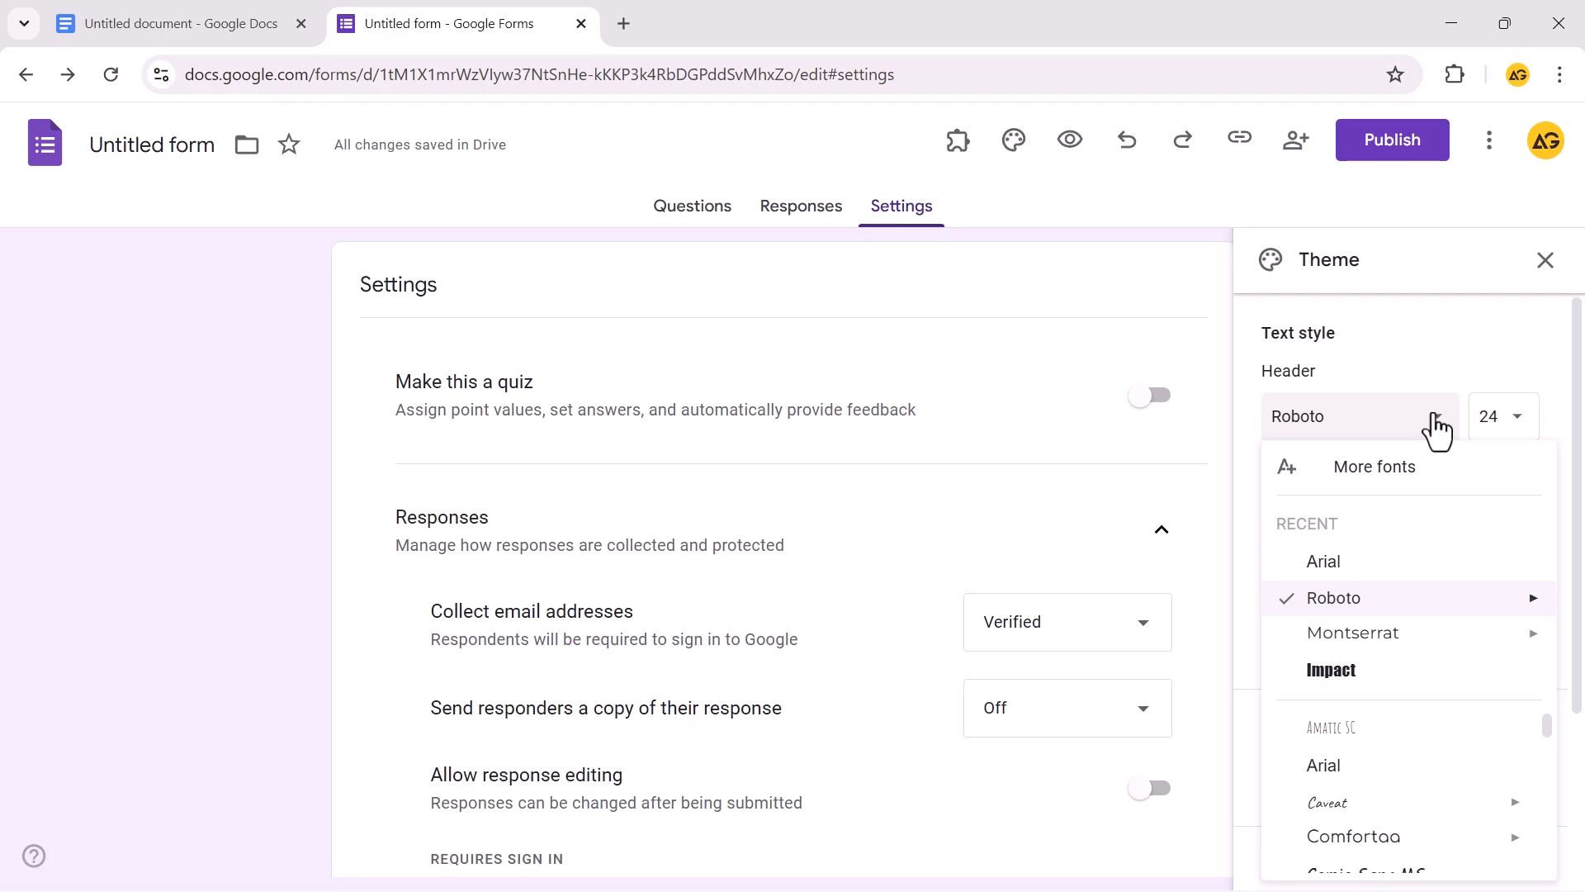
pyautogui.click(1350, 565)
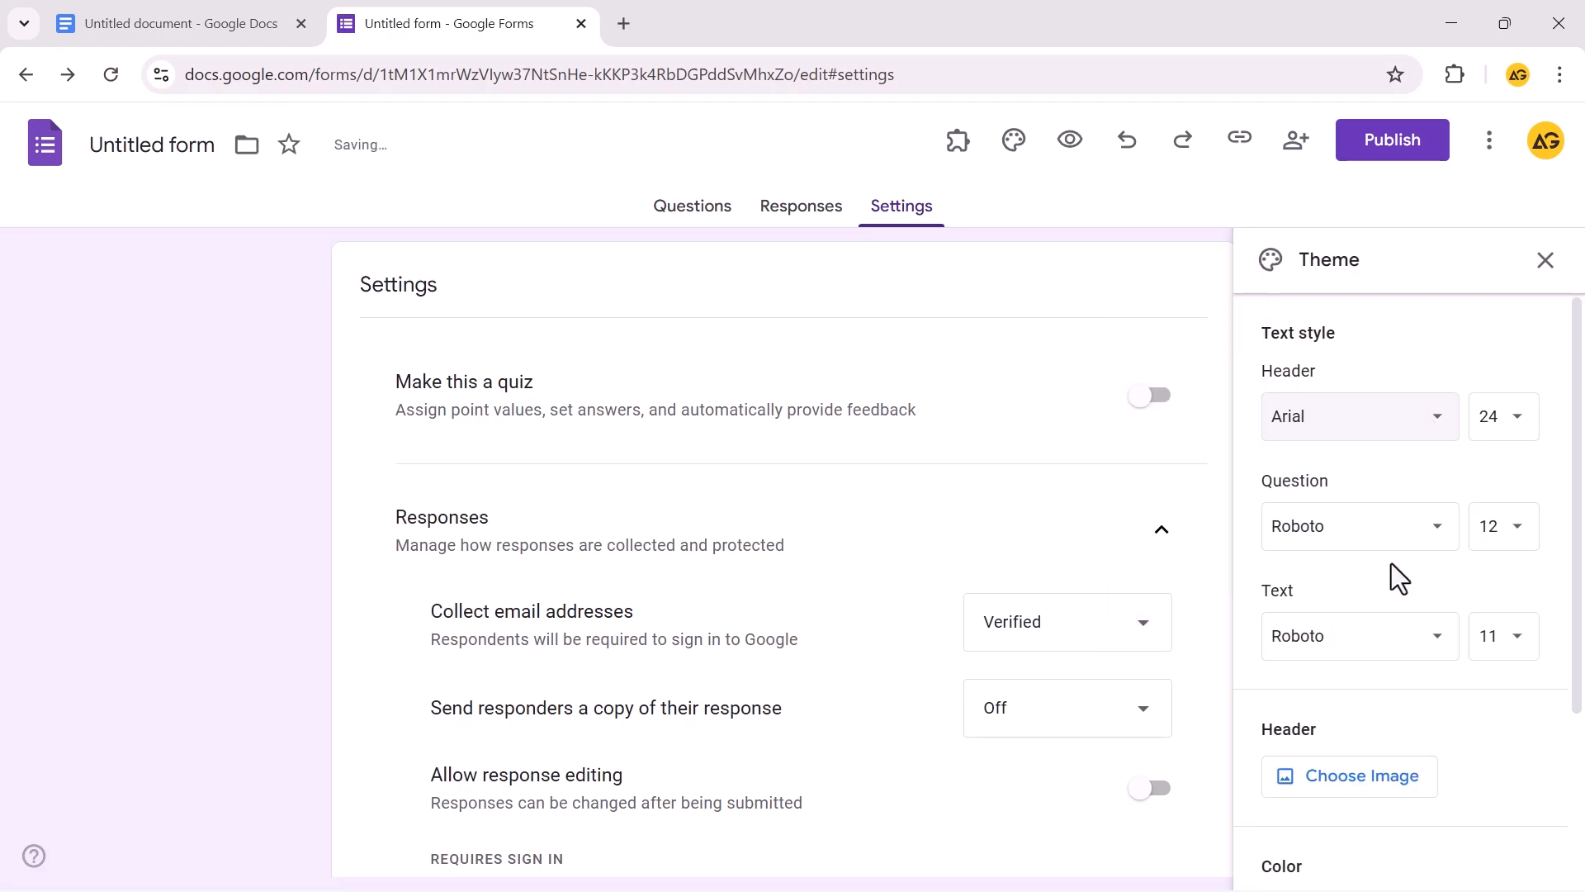
pyautogui.scroll(-3, 1404, 628)
pyautogui.click(1347, 533)
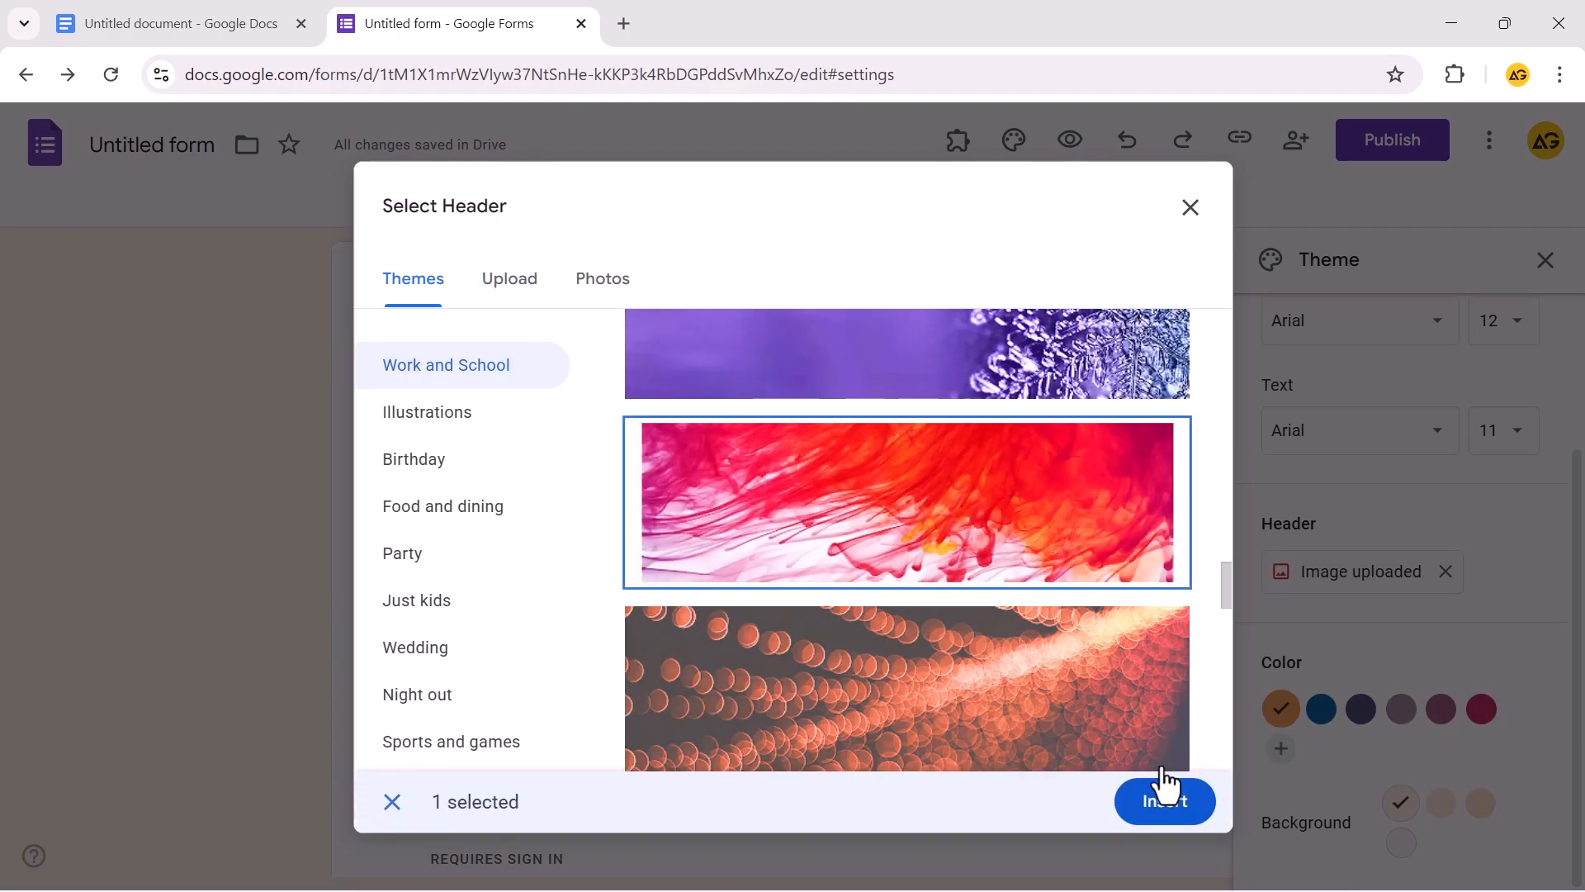
pyautogui.click(1164, 809)
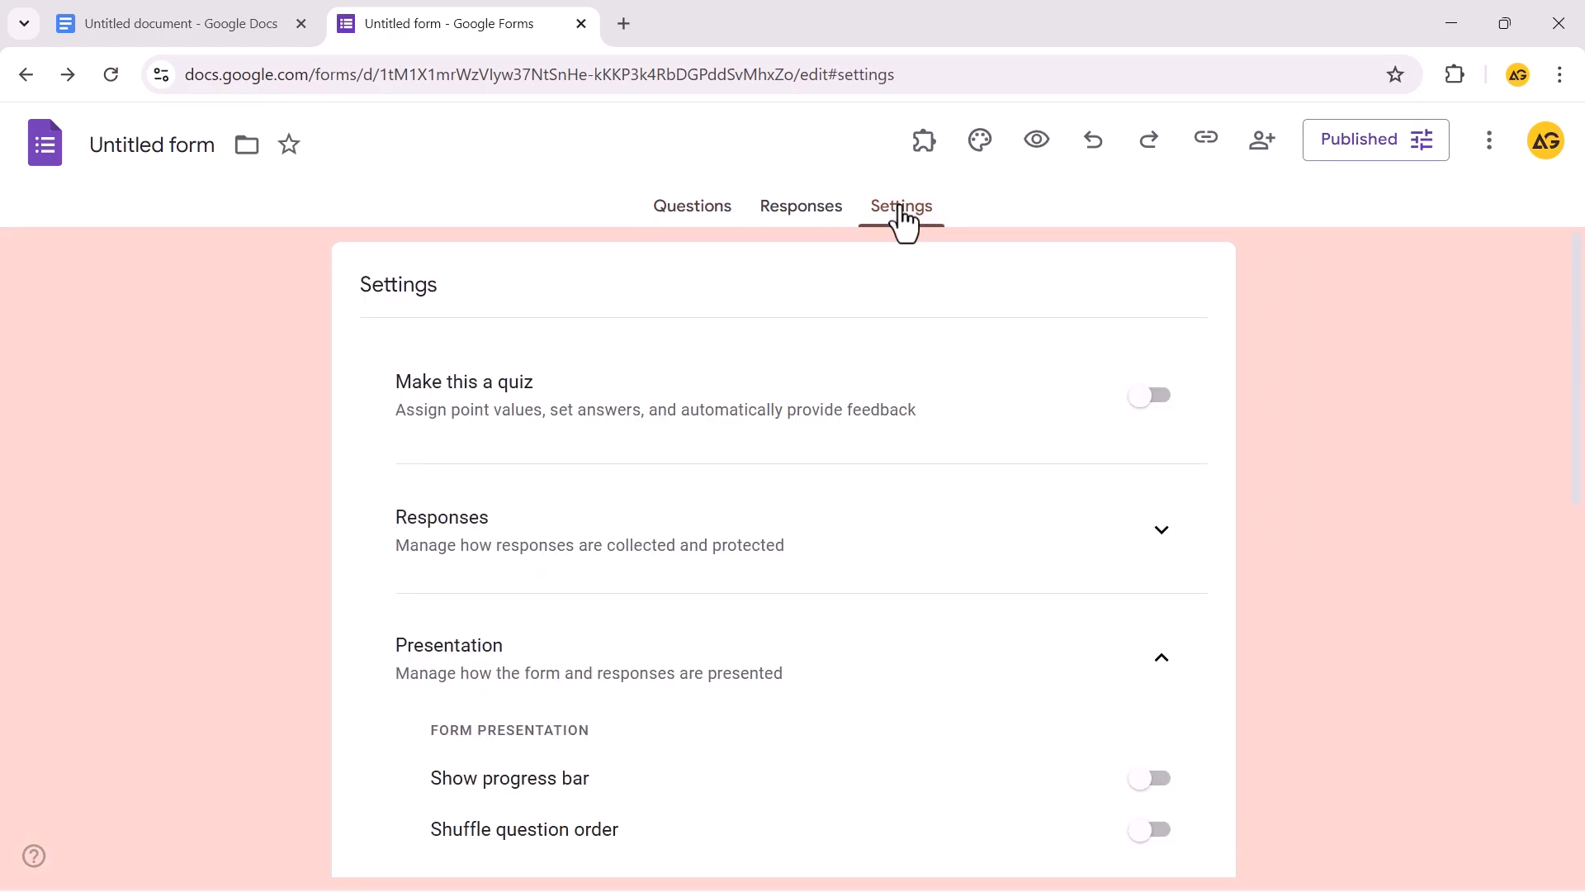
pyautogui.click(1147, 400)
# Turn the quiz option back off and enable Show progress bar
pyautogui.click(1147, 401)
pyautogui.scroll(-3, 1147, 417)
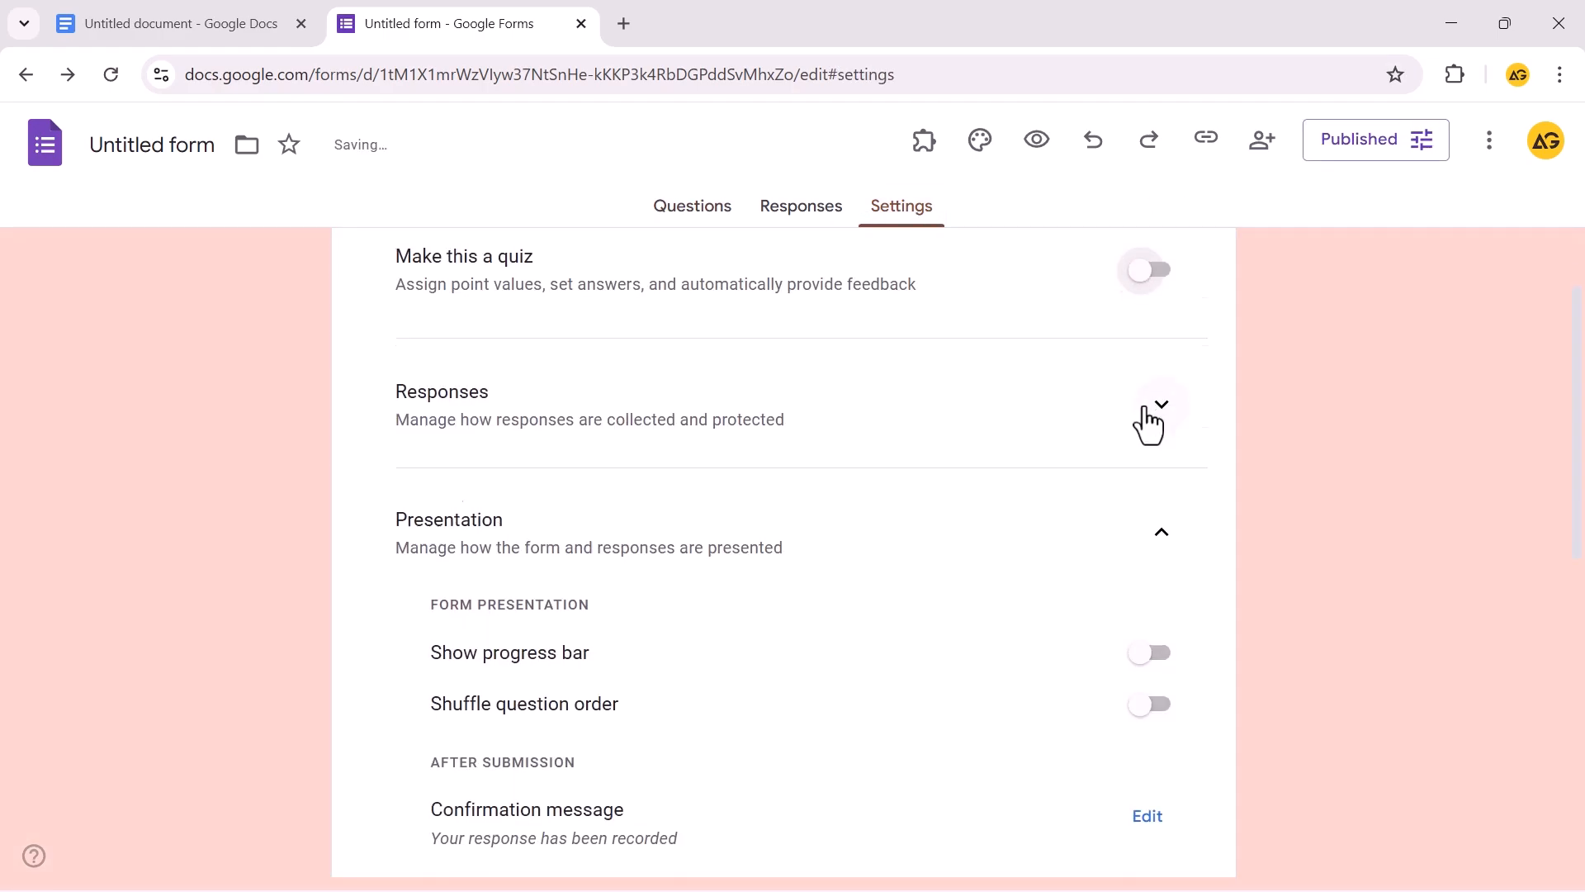
pyautogui.click(1159, 295)
pyautogui.click(1159, 295)
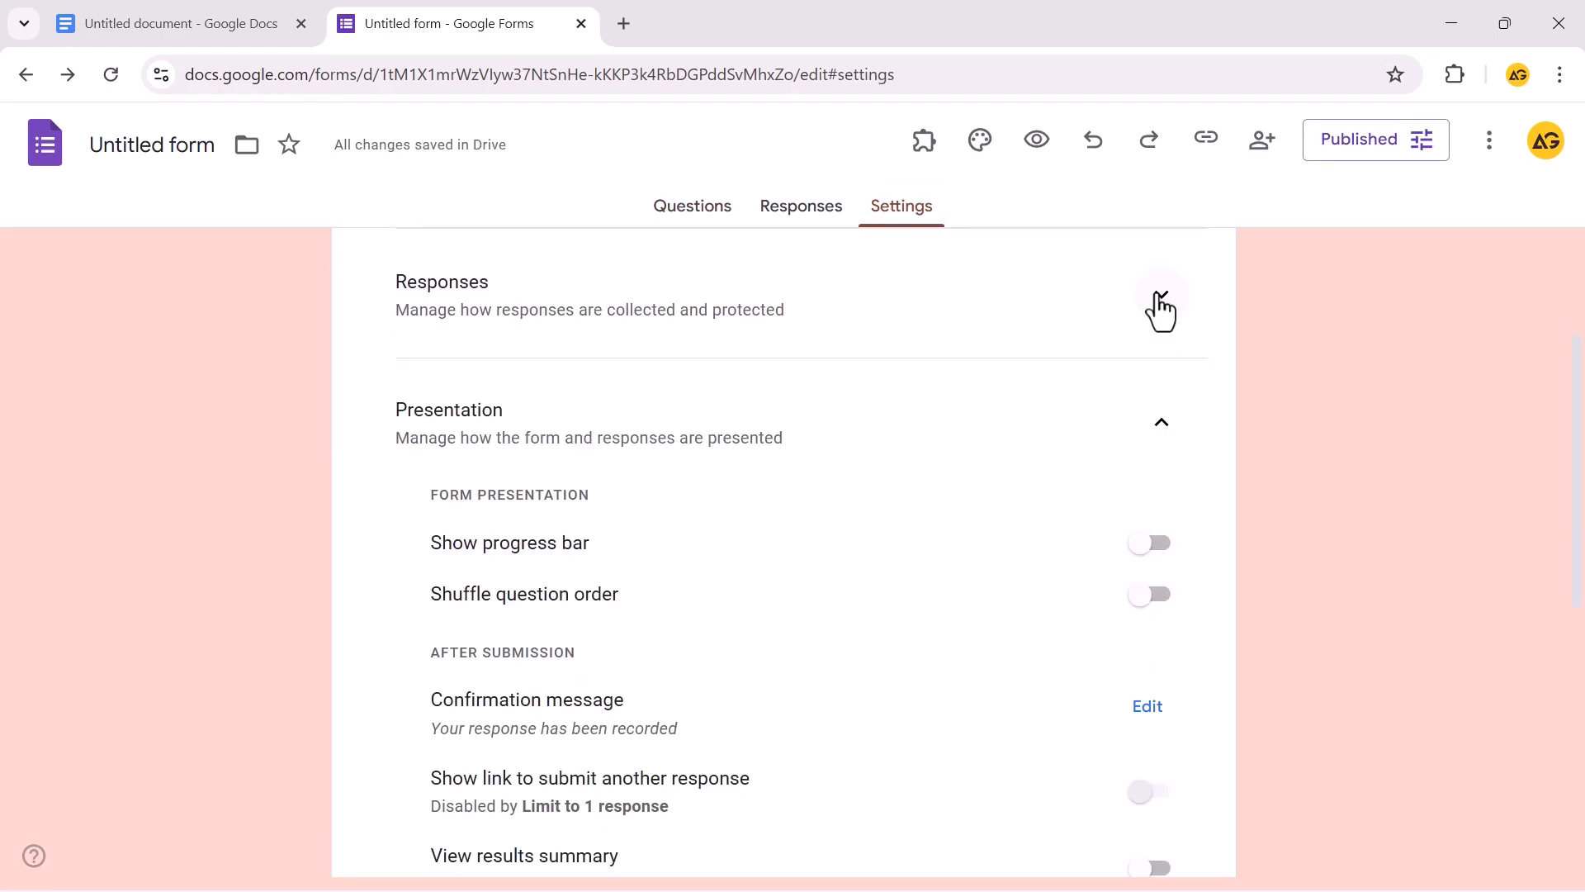
pyautogui.scroll(-1, 1149, 427)
pyautogui.click(1159, 426)
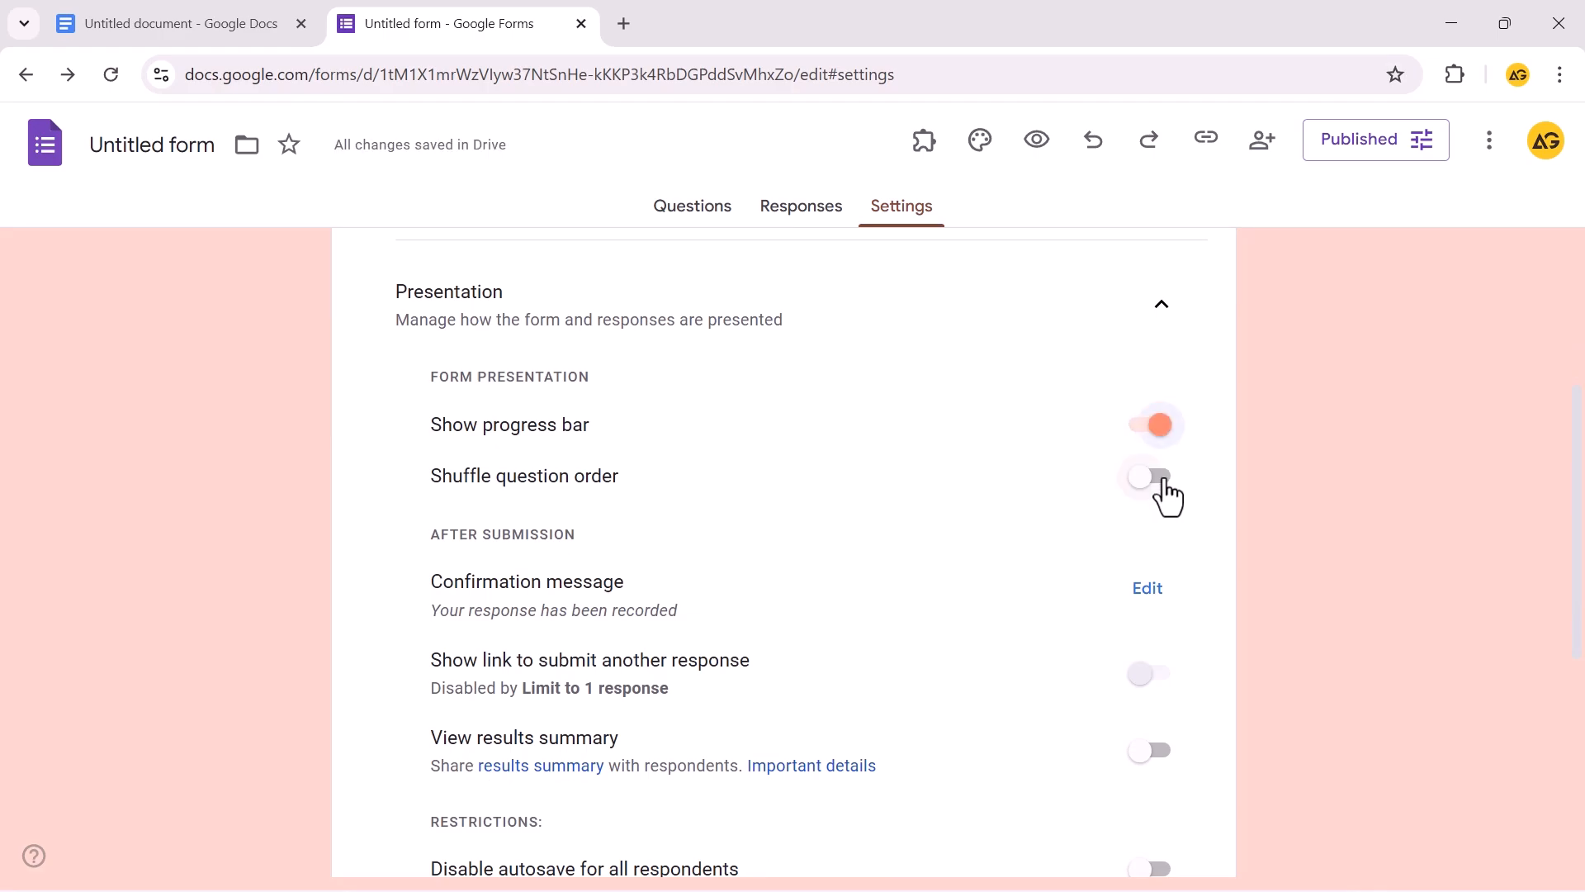
# Review the confirmation message, then expand Form defaults and Question defaults
pyautogui.scroll(-2, 1167, 496)
pyautogui.scroll(1, 1166, 412)
pyautogui.click(1147, 473)
pyautogui.scroll(-3, 1280, 499)
pyautogui.scroll(2, 1270, 495)
pyautogui.scroll(-3, 938, 635)
pyautogui.click(1164, 584)
pyautogui.click(1162, 714)
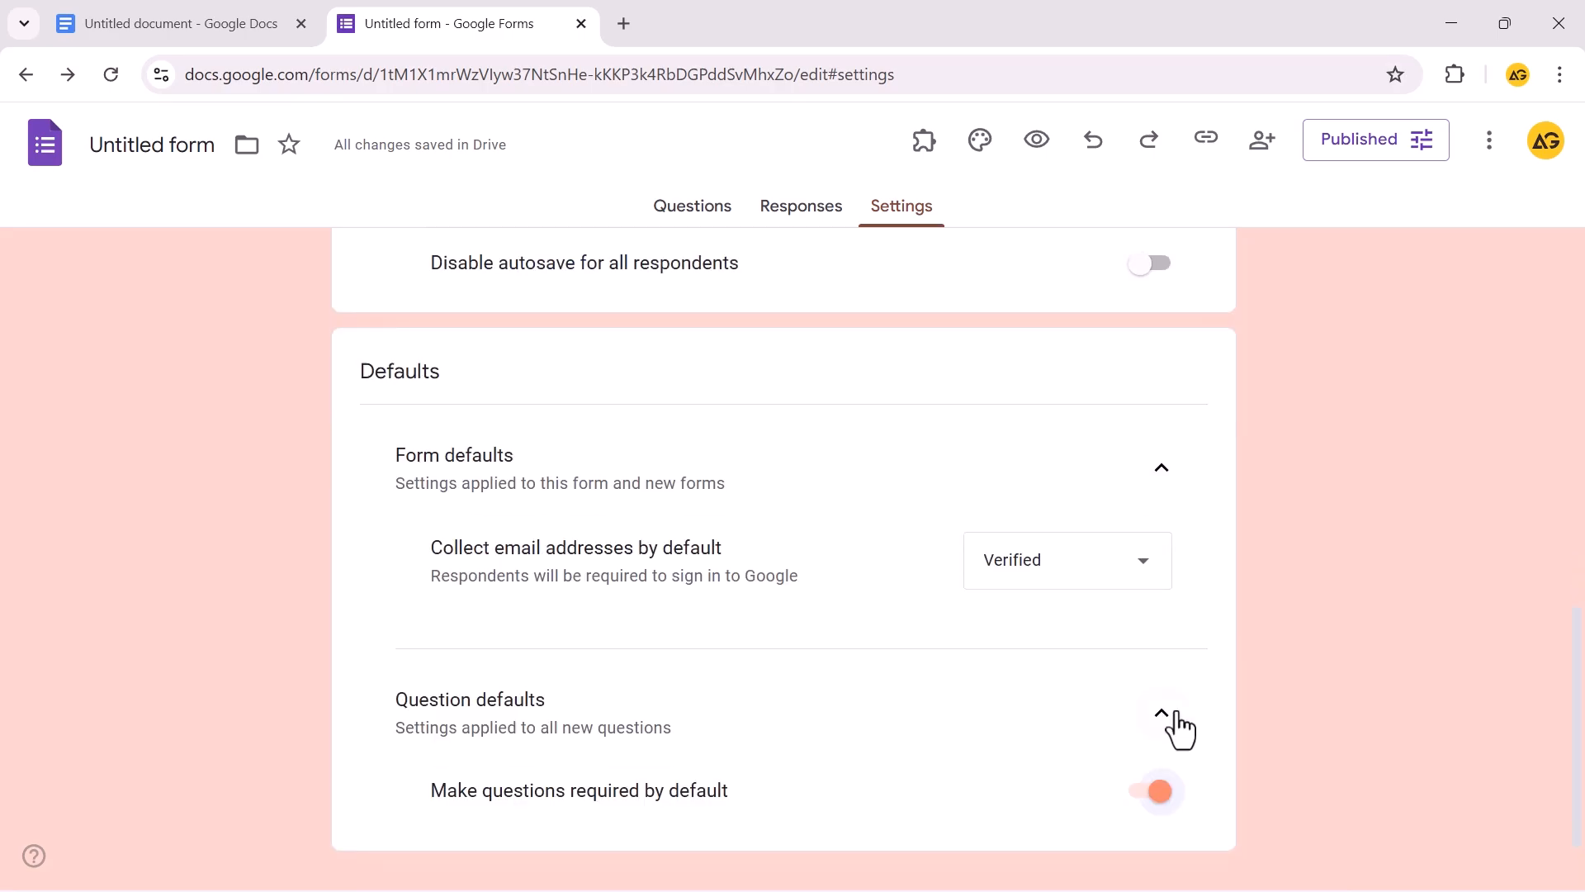
pyautogui.scroll(10, 1579, 394)
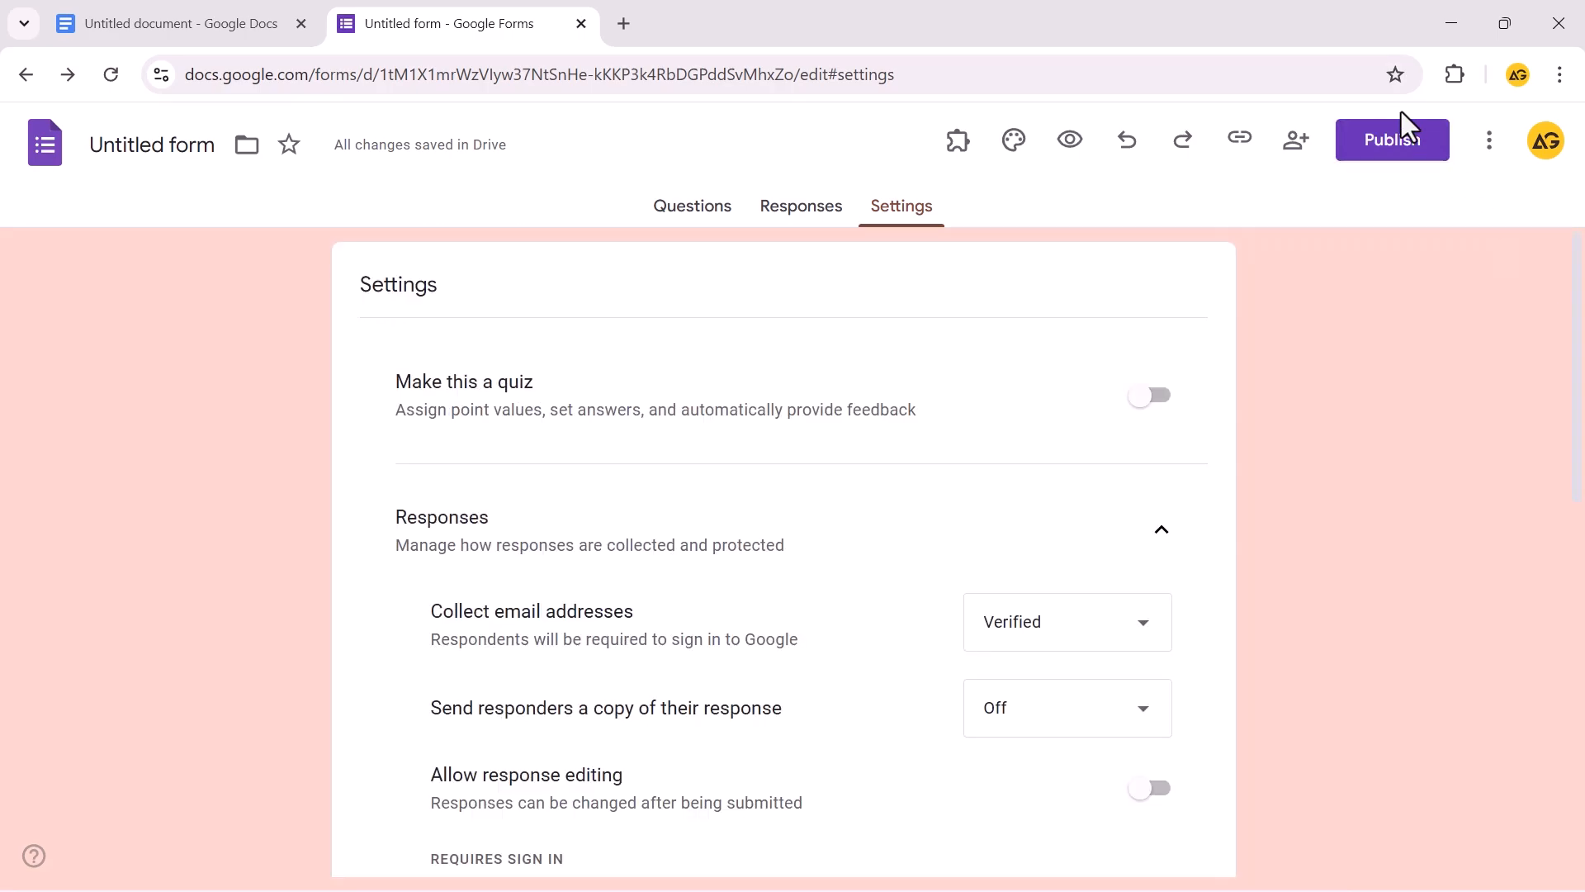
# Publish the form and copy its responder link
pyautogui.click(1395, 153)
pyautogui.click(1009, 498)
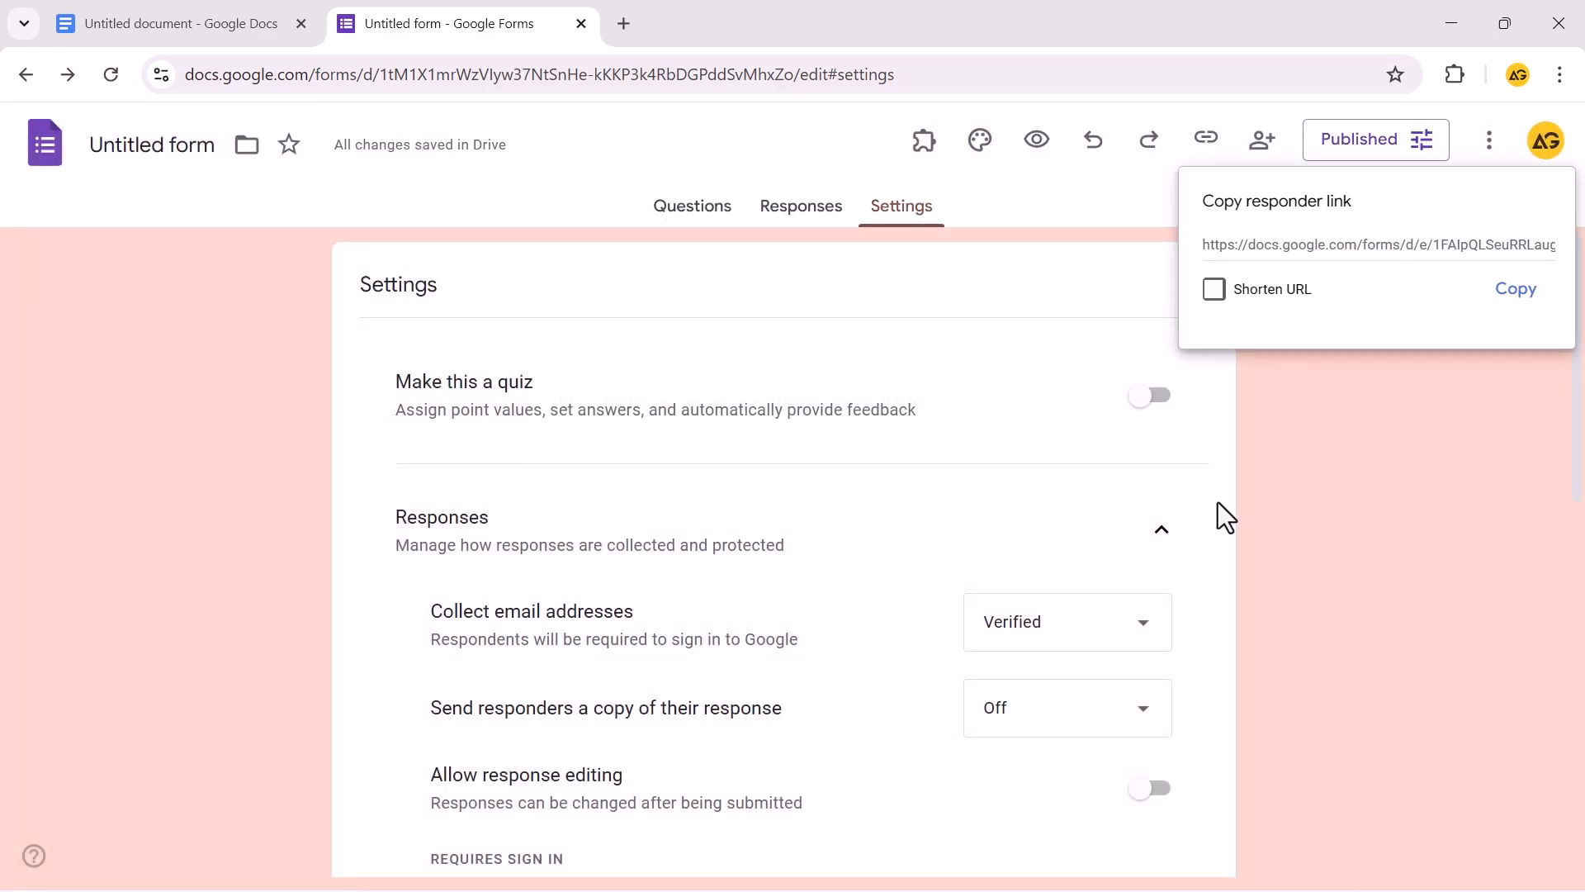
pyautogui.click(1516, 293)
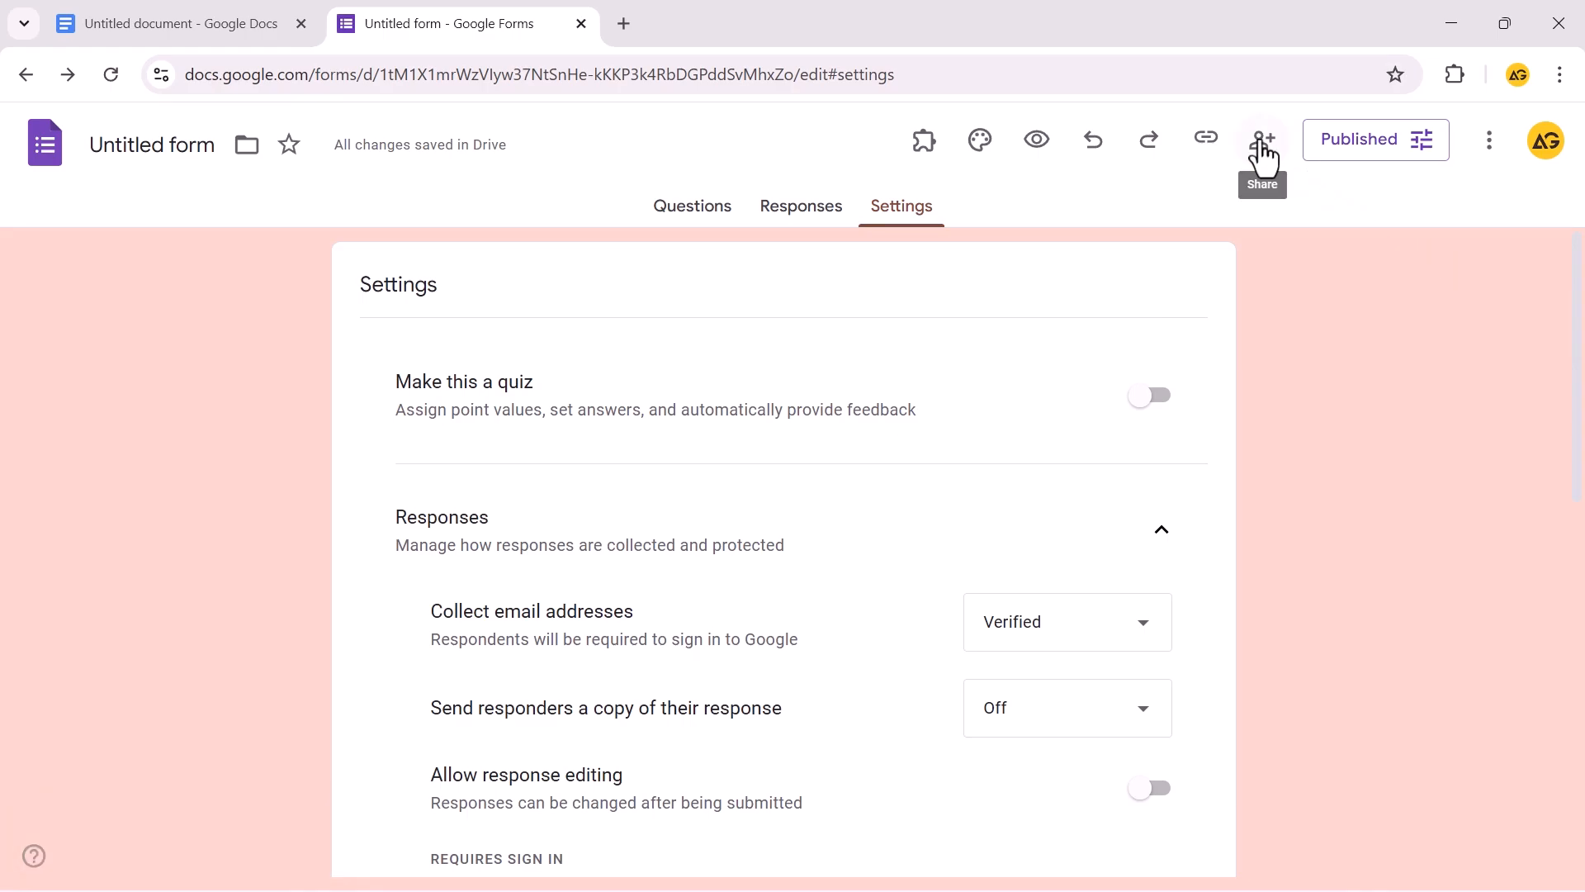
# Share the form with a suggested contact as Responder and open the preview
pyautogui.click(1263, 142)
pyautogui.click(694, 326)
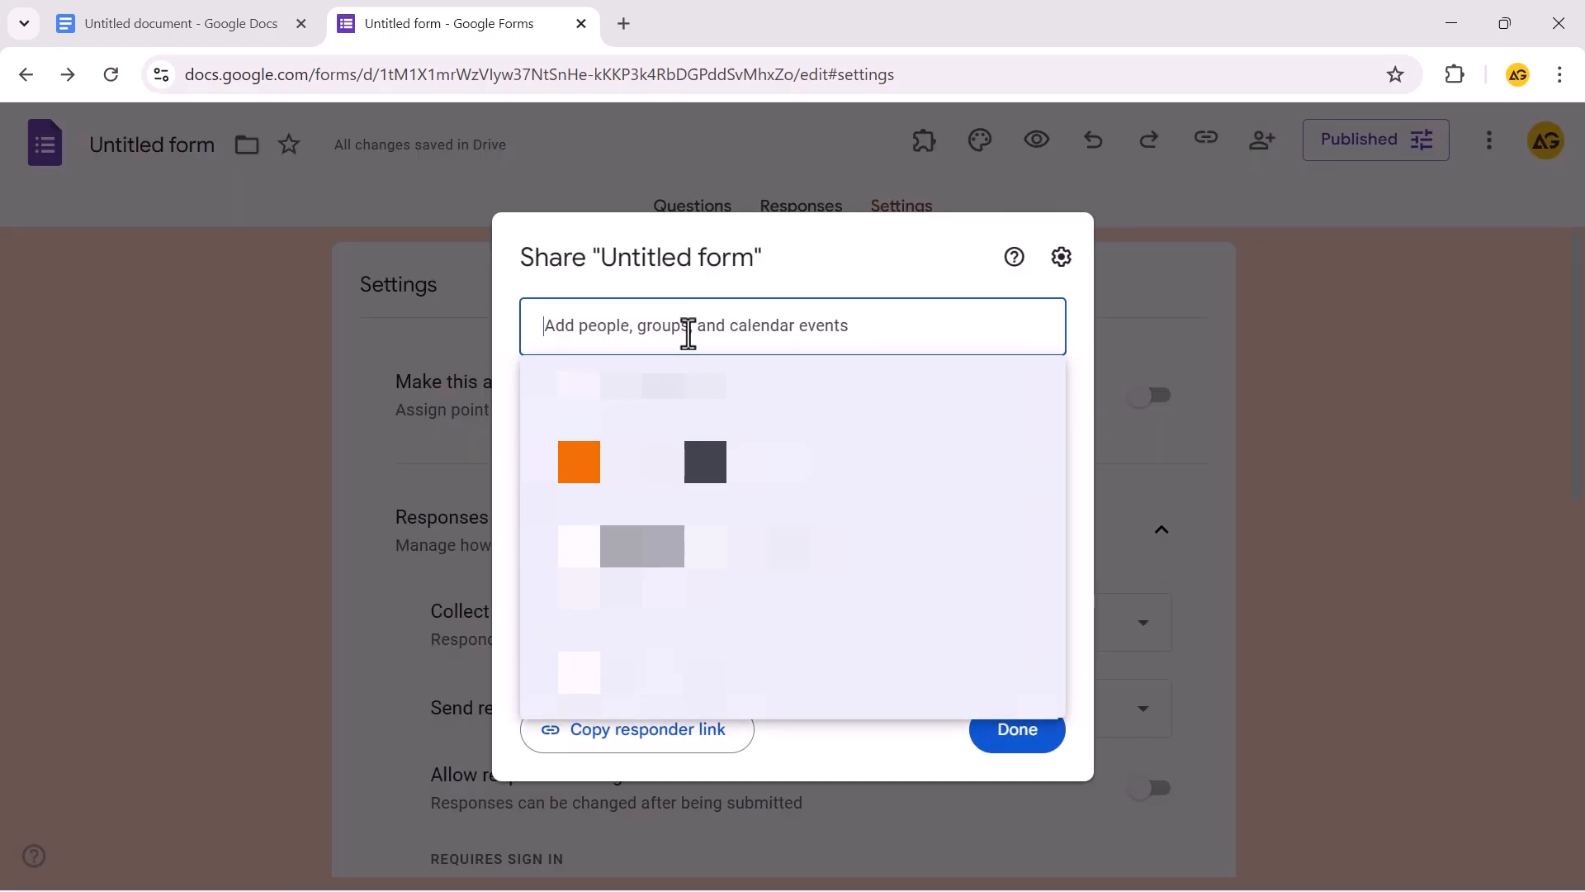
pyautogui.click(801, 382)
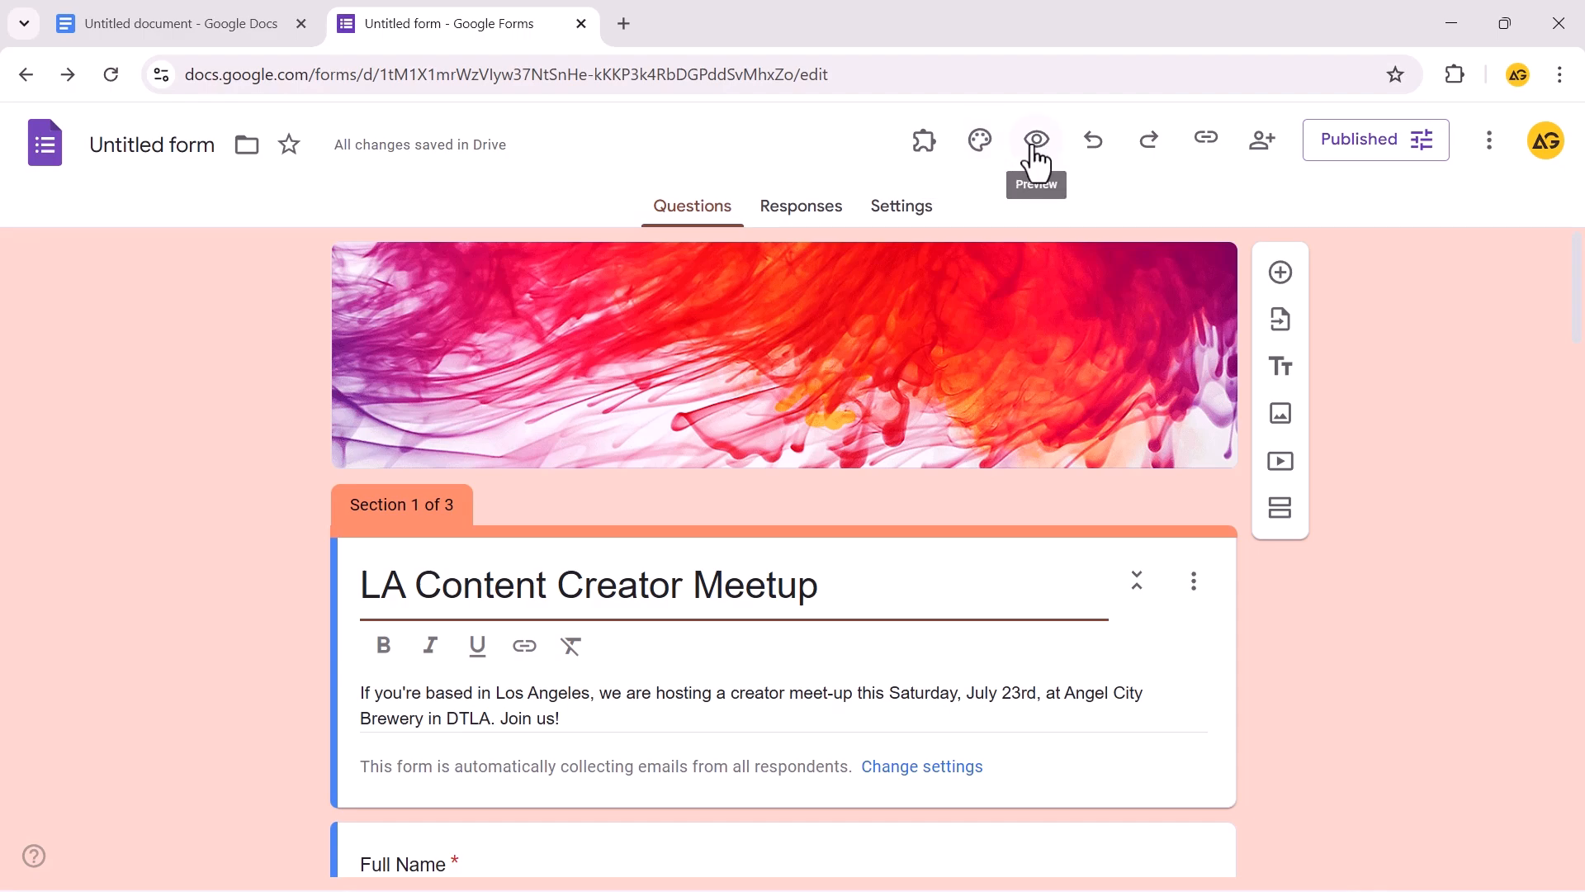
pyautogui.click(1037, 141)
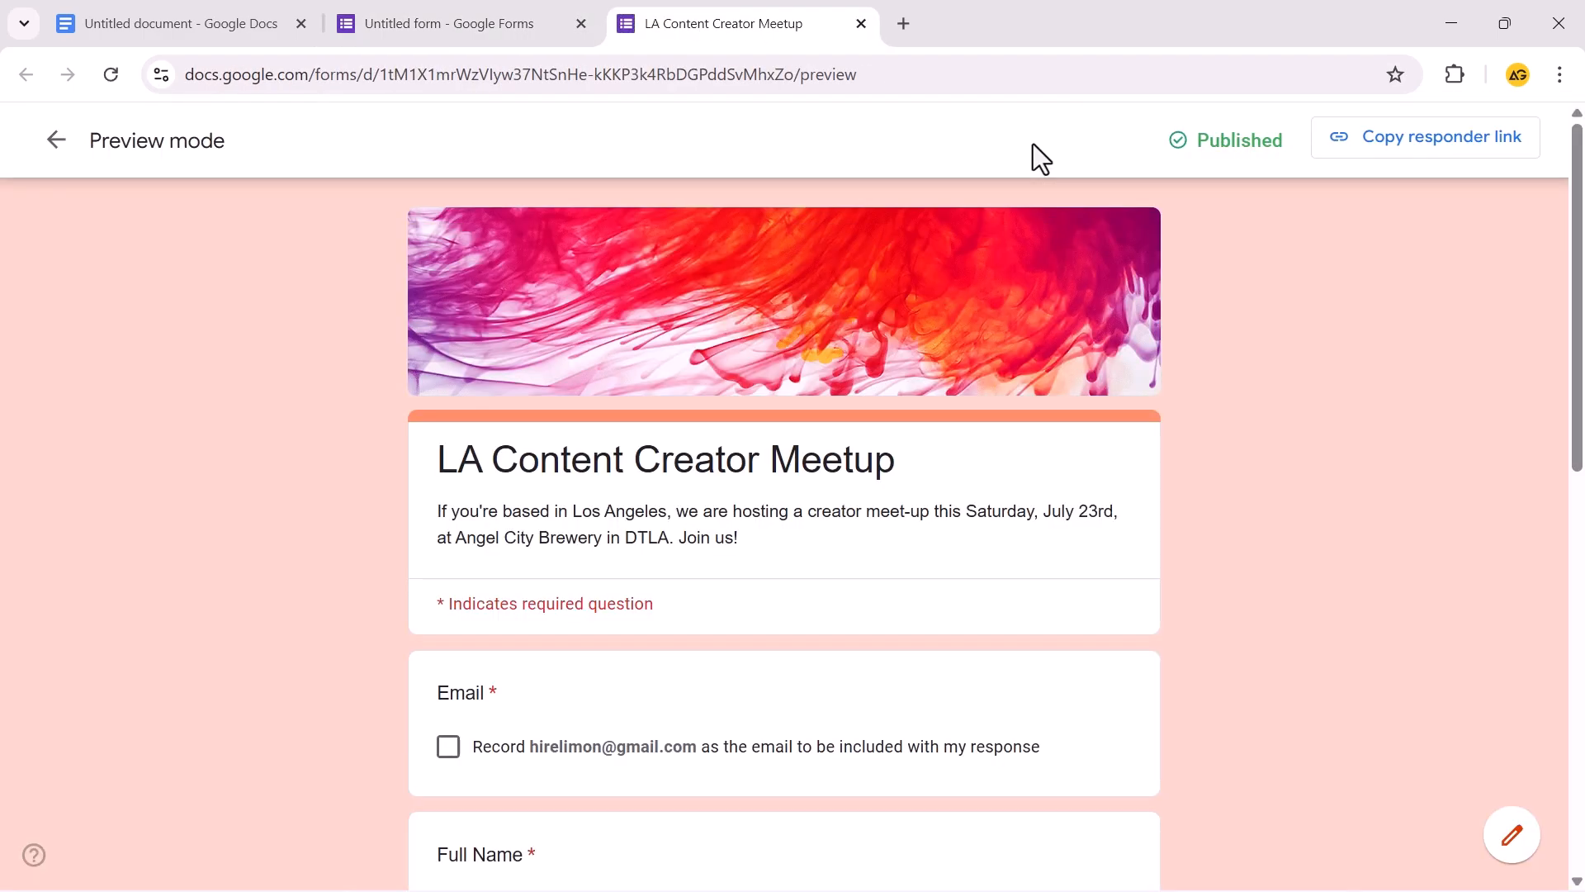
# Fill in Full Name, Mobile Phone Number and Email Address on the preview's first page
pyautogui.scroll(-6, 746, 492)
pyautogui.click(448, 235)
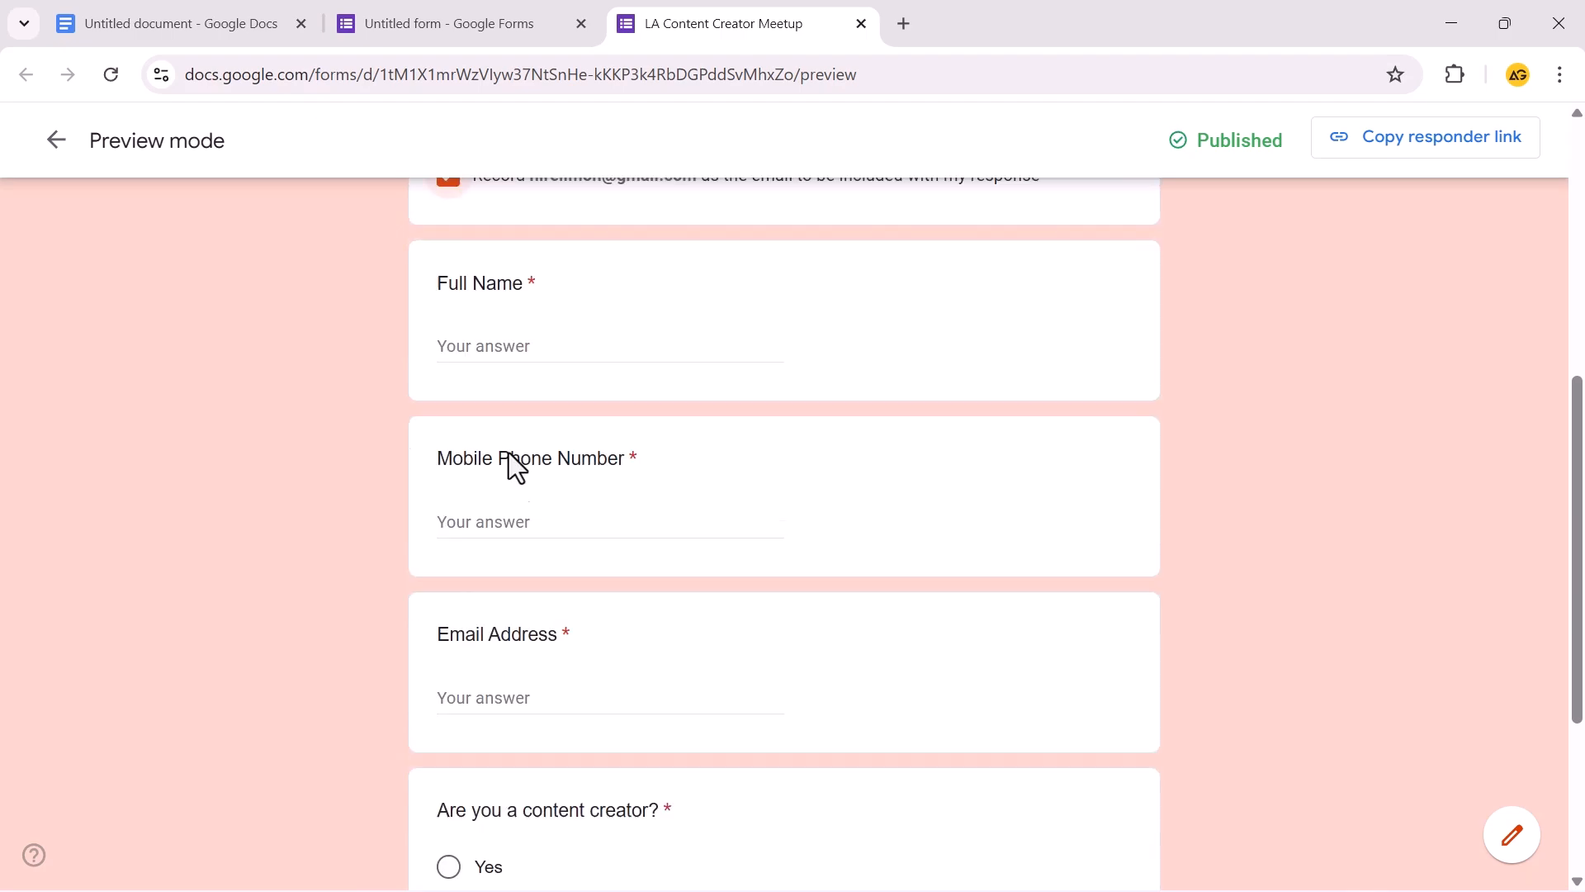
pyautogui.scroll(-1, 510, 459)
pyautogui.click(497, 333)
pyautogui.write('L')
pyautogui.scroll(-3, 492, 380)
pyautogui.click(509, 269)
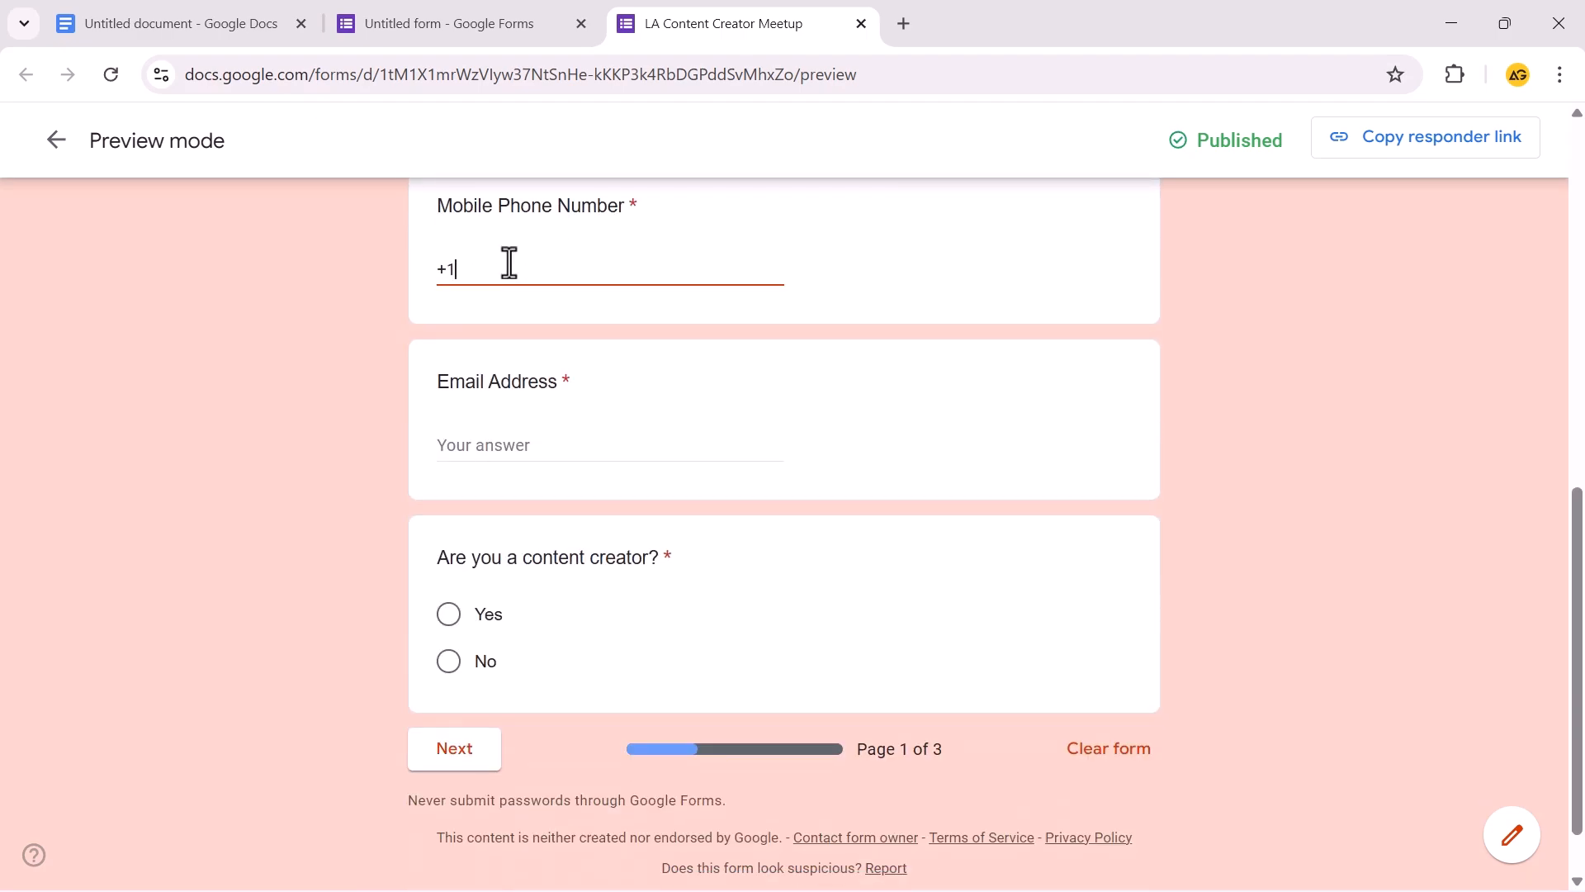
pyautogui.click(536, 437)
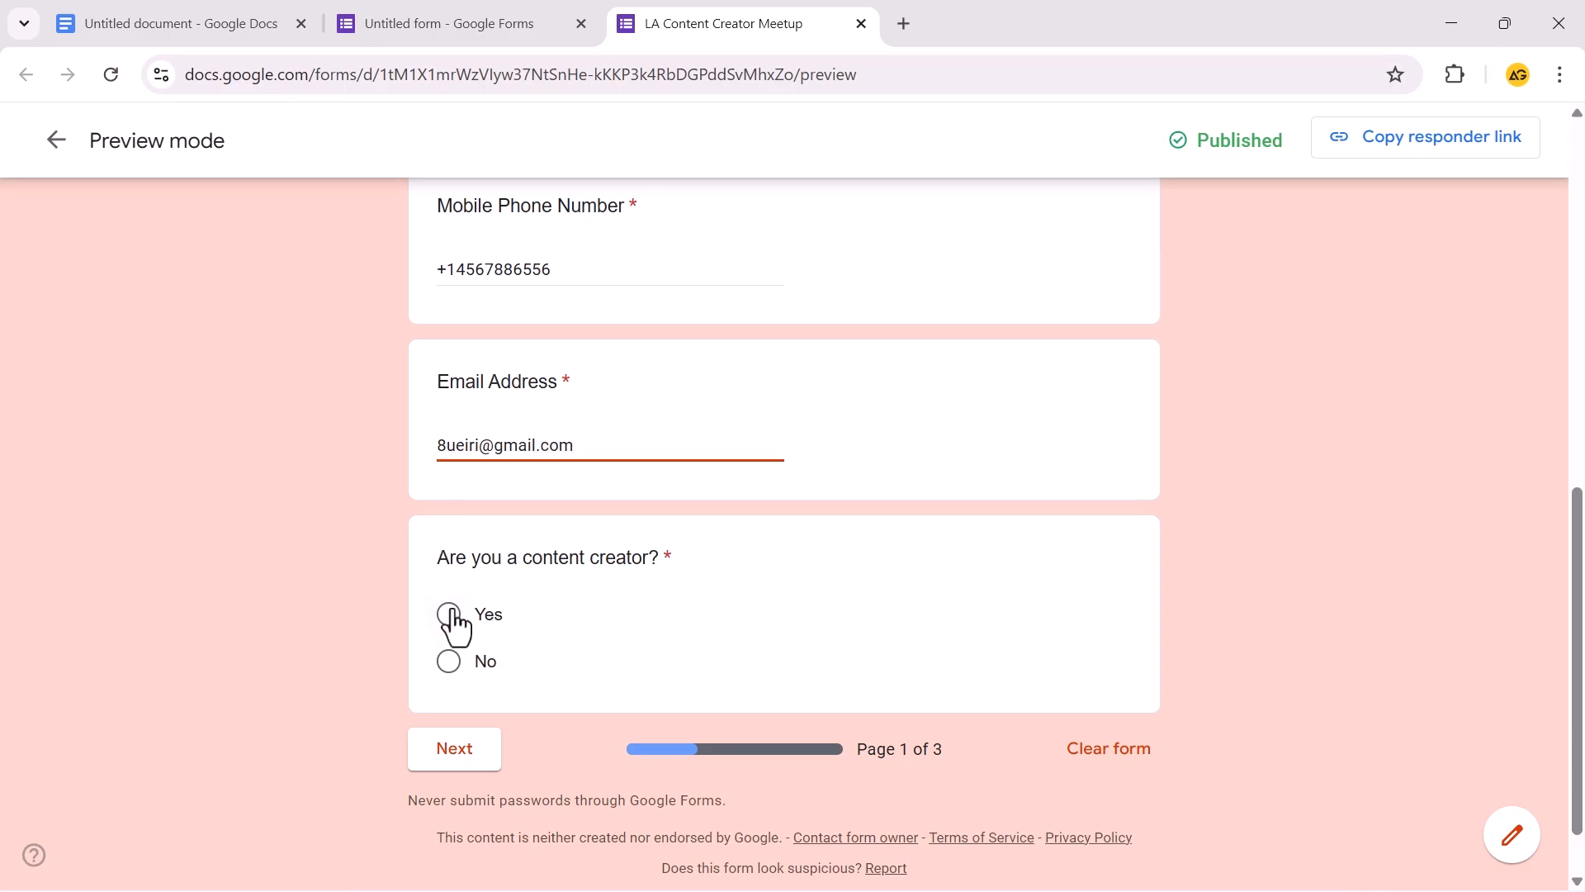
# Test Yes, then go back and answer No to reach page 3 of 3
pyautogui.click(450, 615)
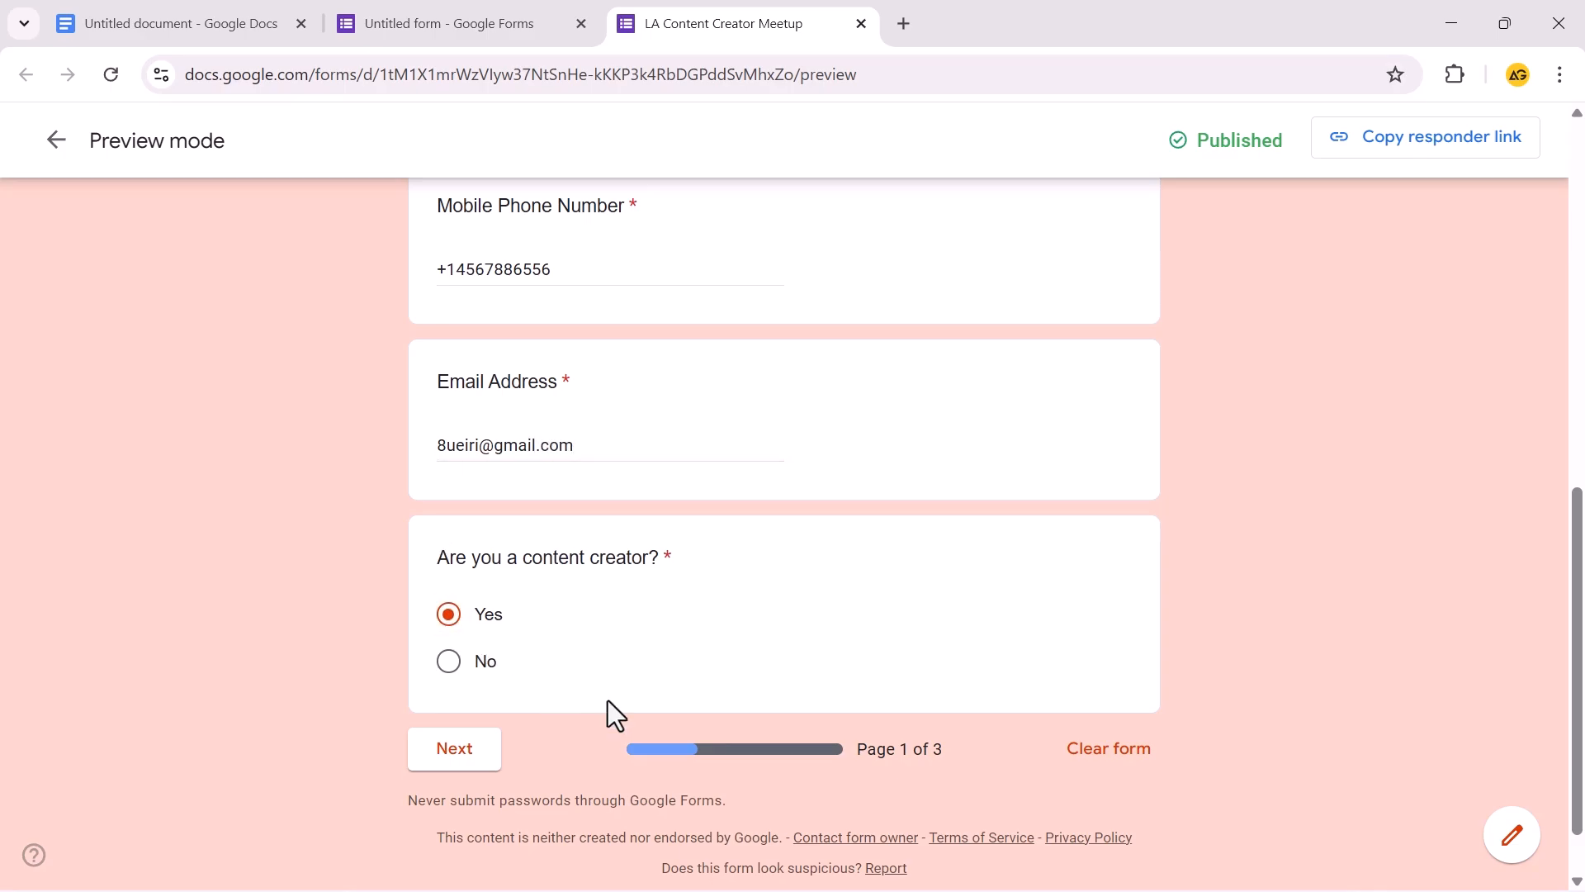
pyautogui.click(450, 755)
pyautogui.scroll(-10, 1302, 692)
pyautogui.click(470, 849)
pyautogui.scroll(-10, 469, 835)
pyautogui.click(448, 585)
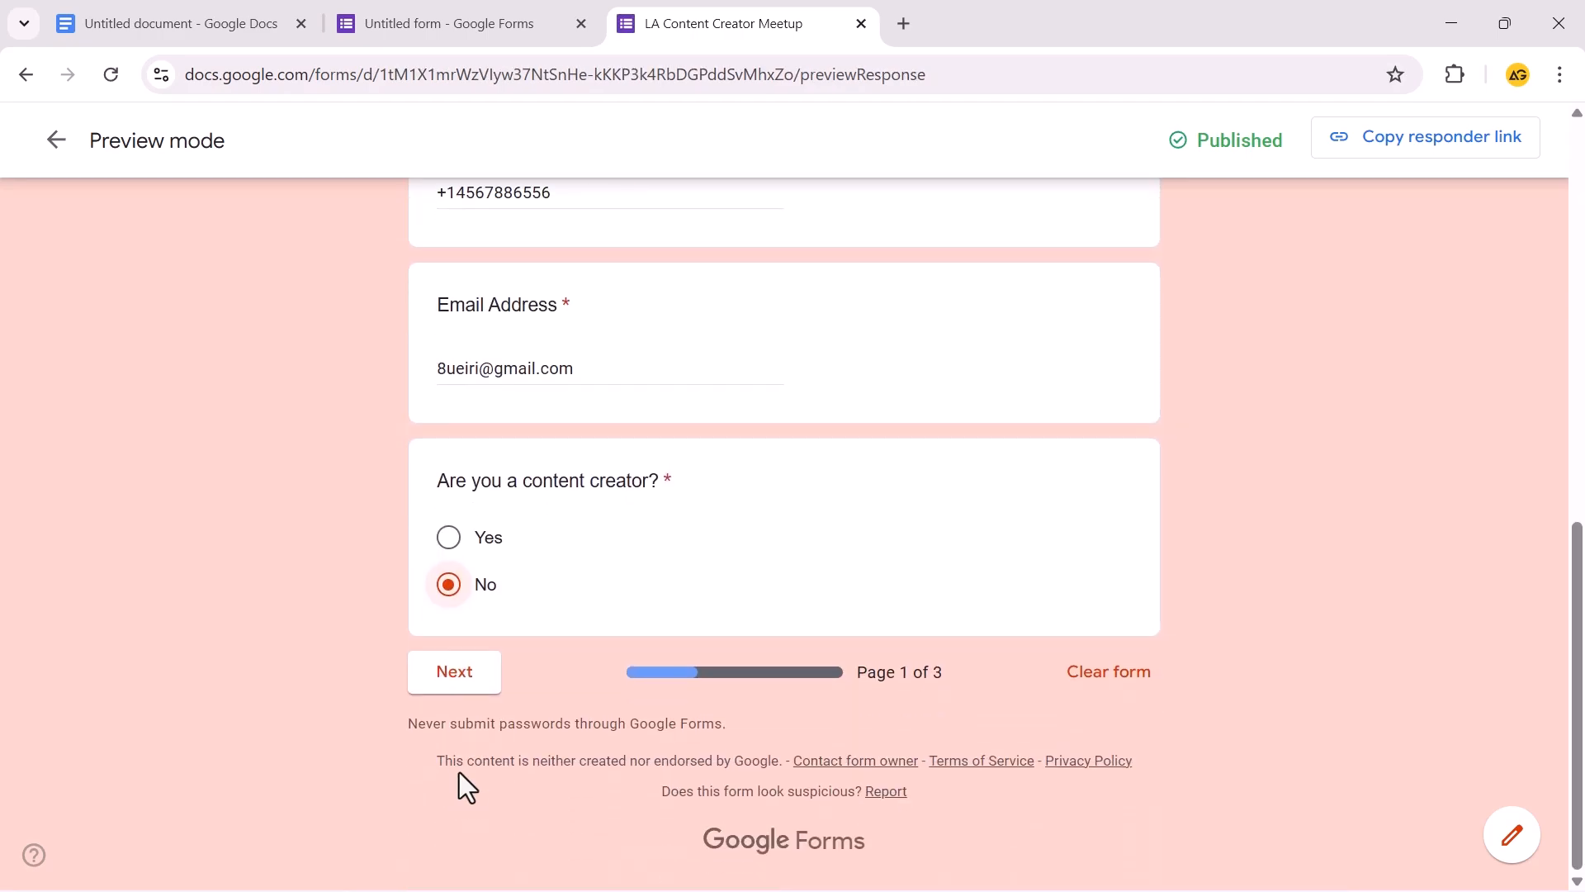
pyautogui.click(460, 691)
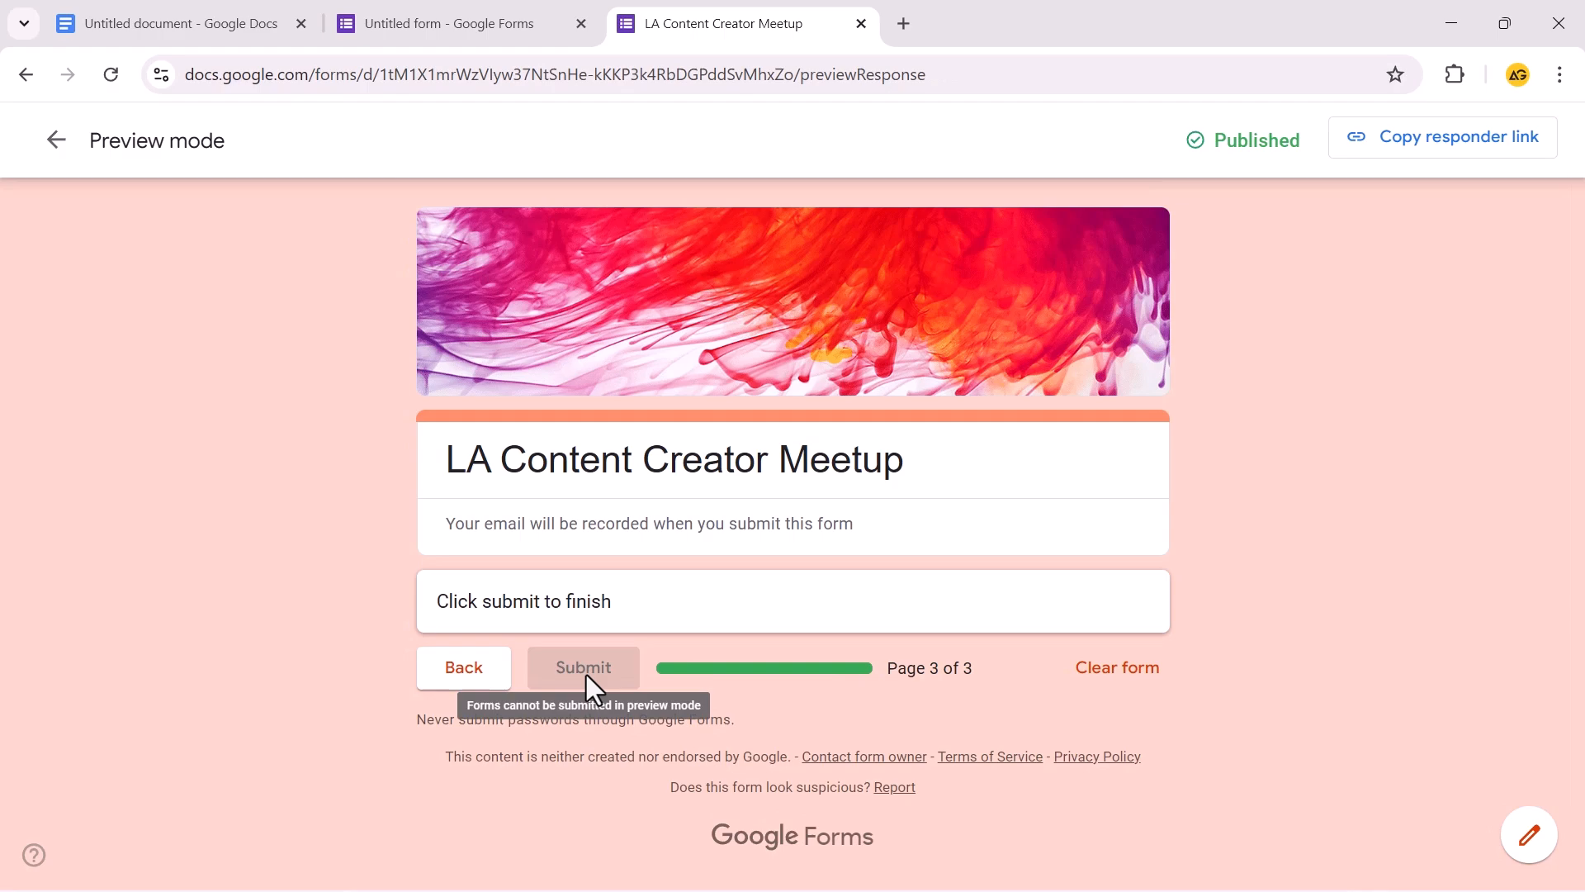
pyautogui.click(488, 28)
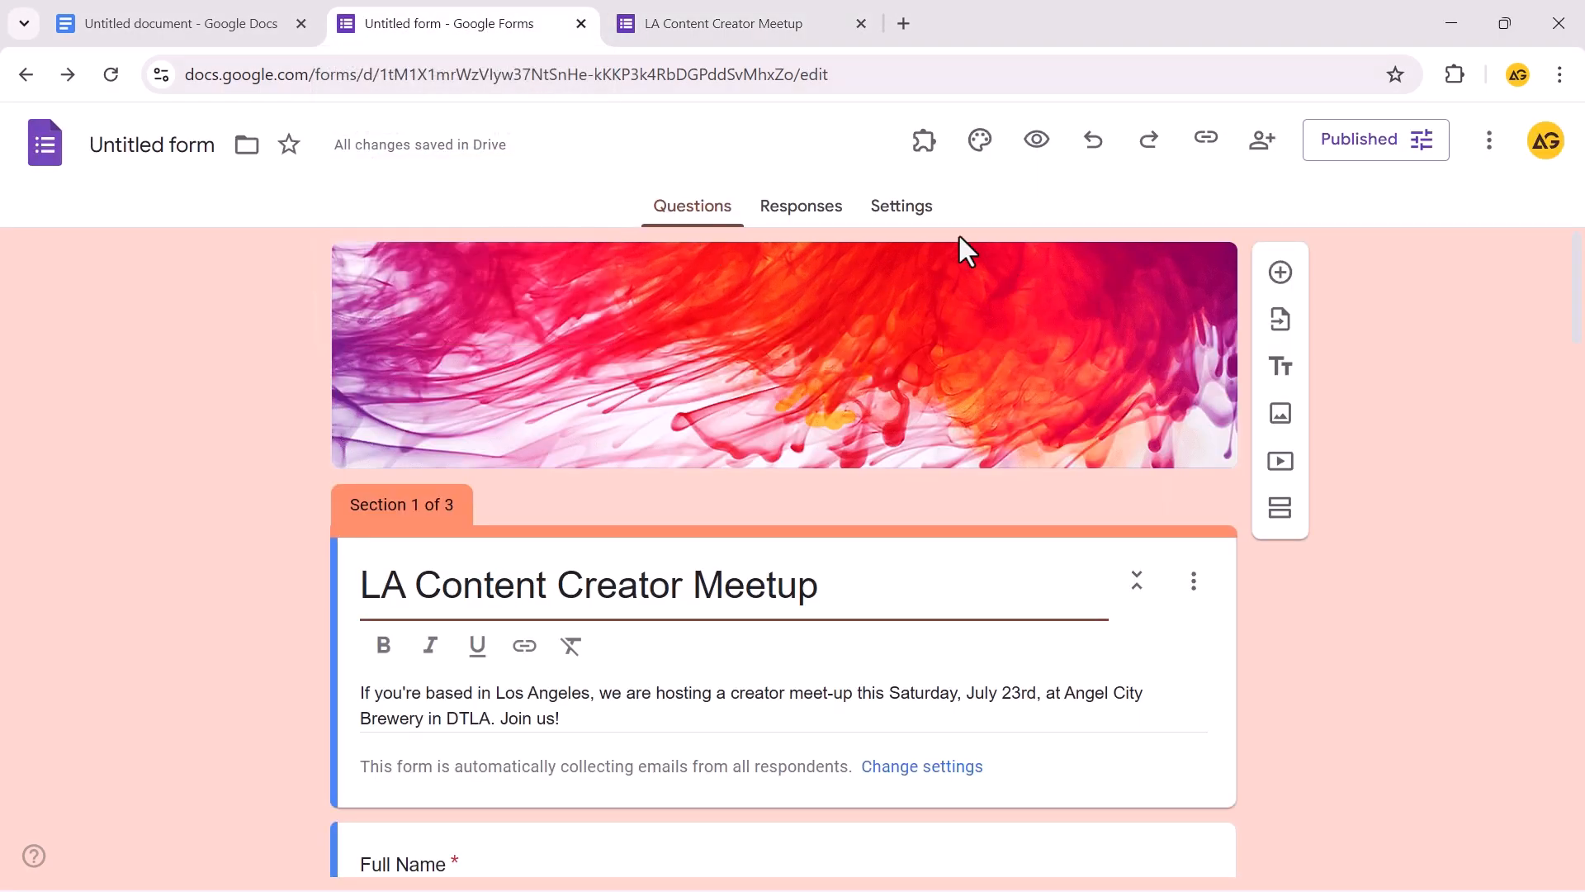
# From the Responses tab, create a new 'Untitled form (Responses)' spreadsheet and review its question columns
pyautogui.click(791, 213)
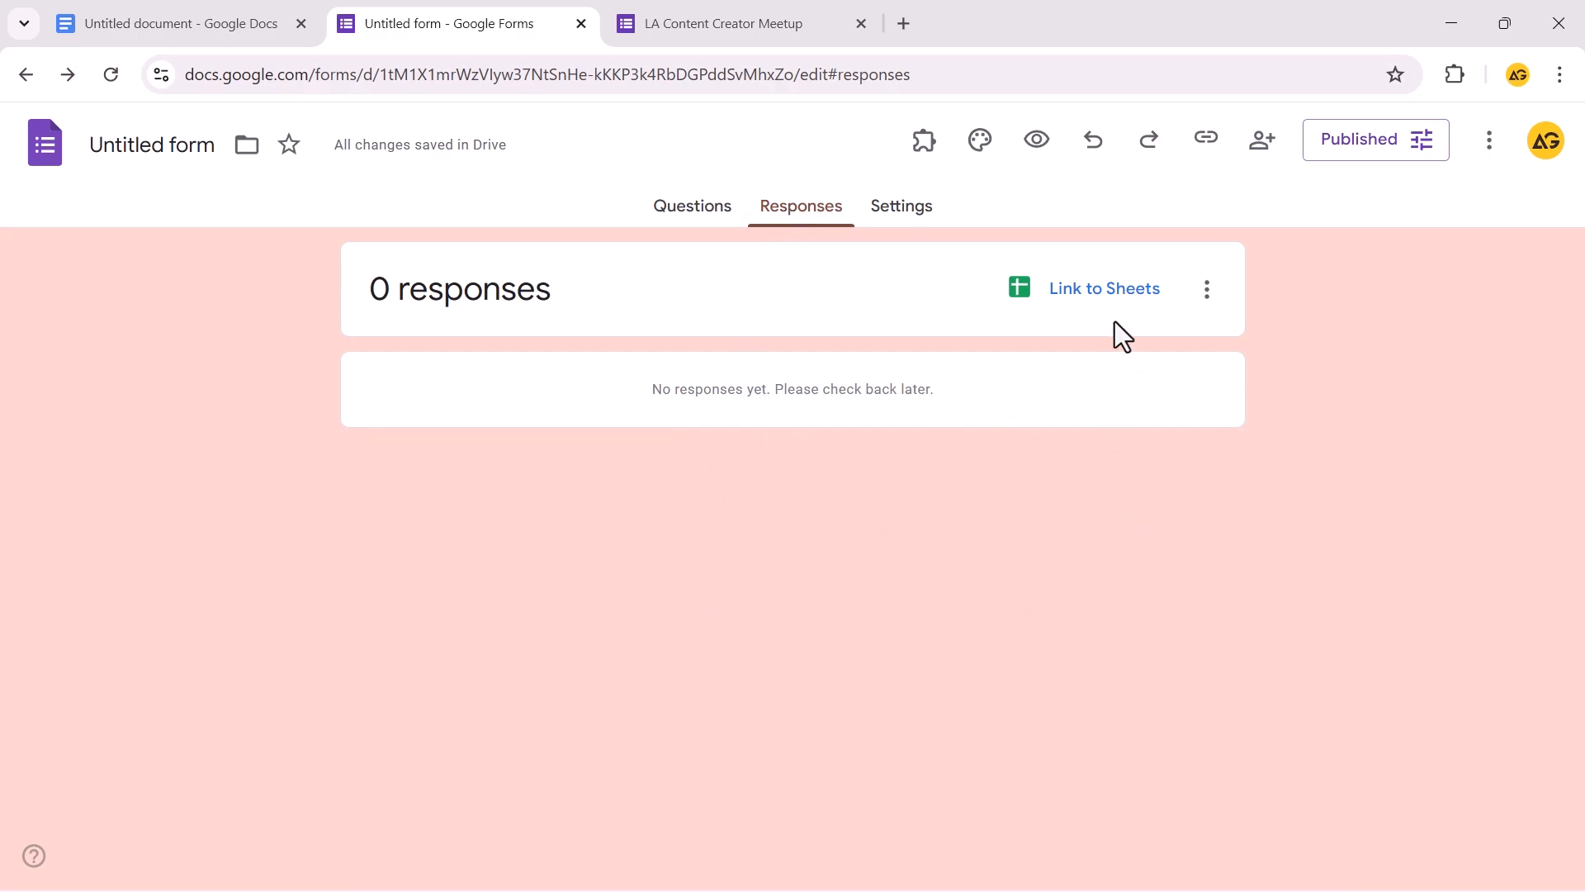
pyautogui.click(1104, 297)
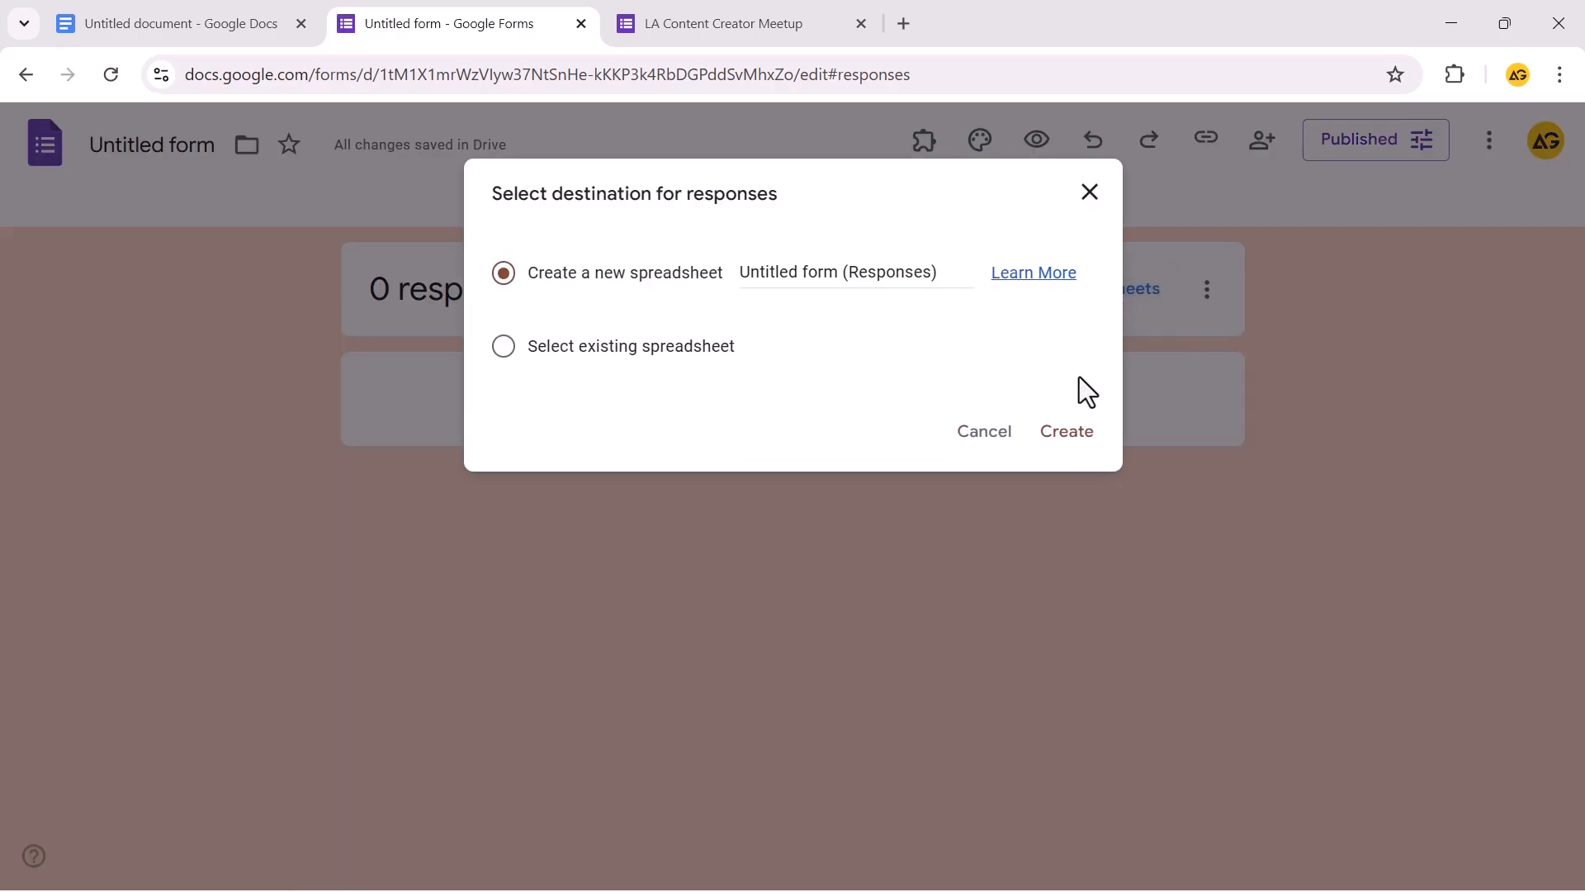
pyautogui.click(1066, 432)
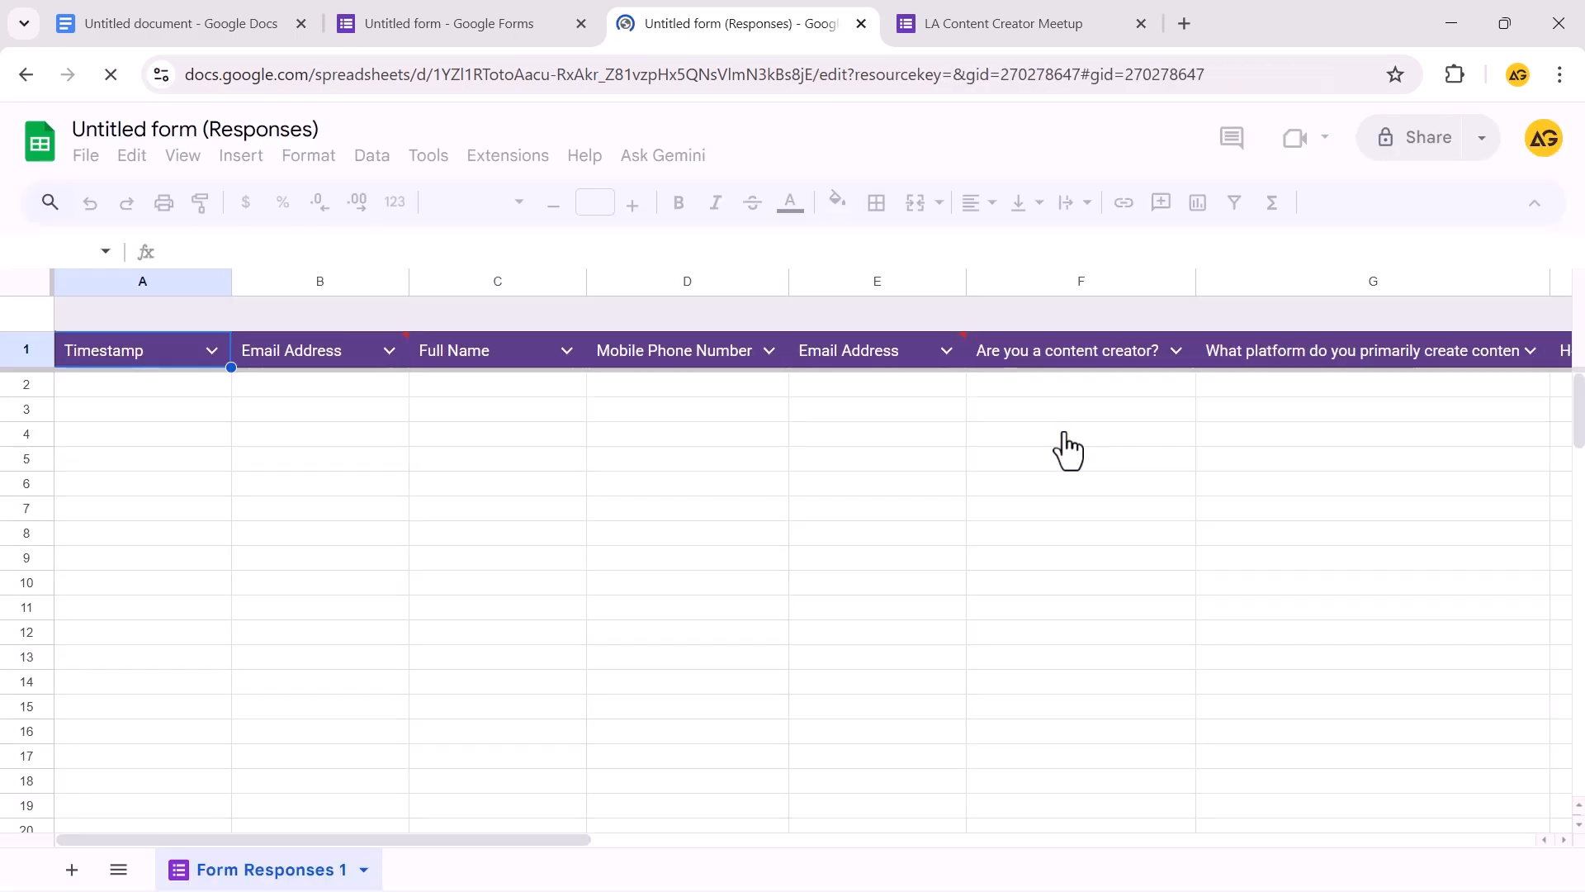
pyautogui.moveTo(578, 841); pyautogui.dragTo(1036, 851)
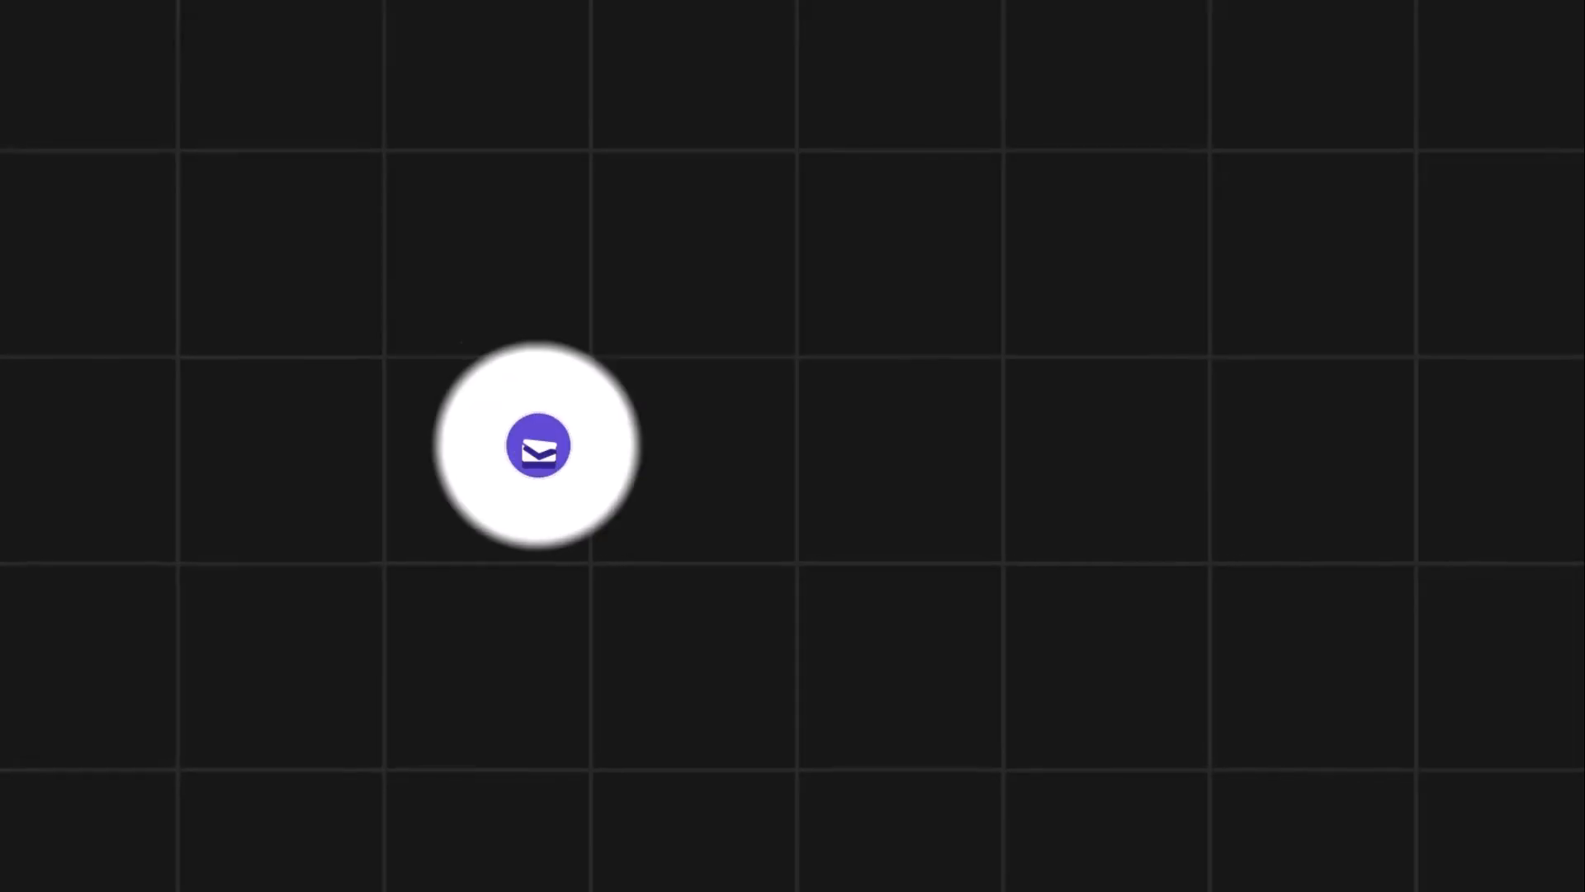